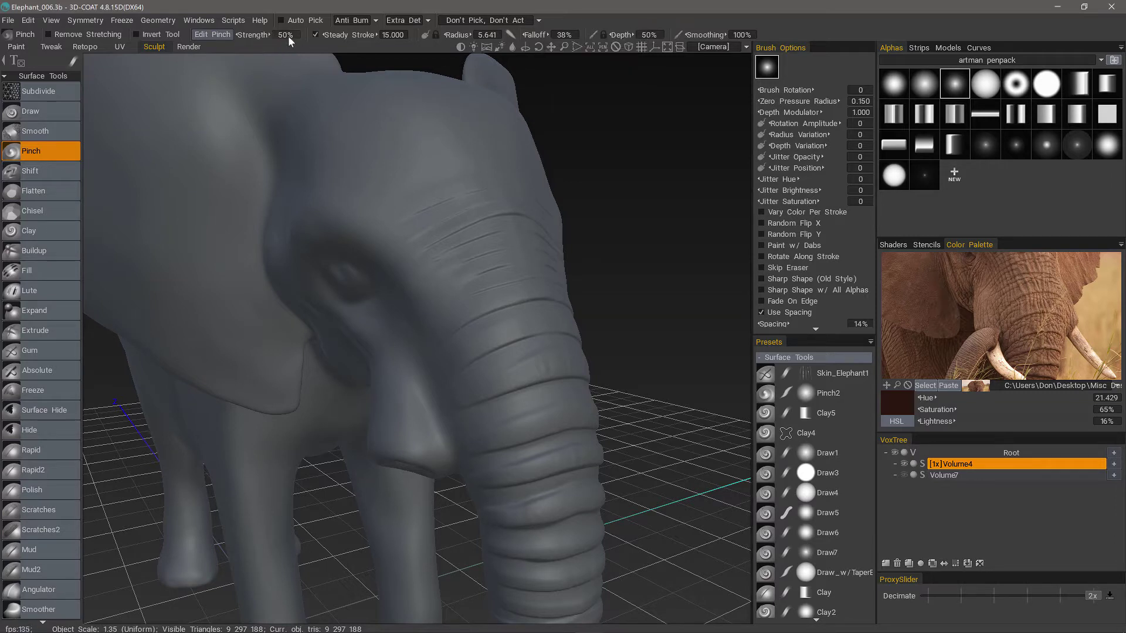
# Reset the Pinch tool's pressure curve to its default shape and accept it
pyautogui.click(220, 34)
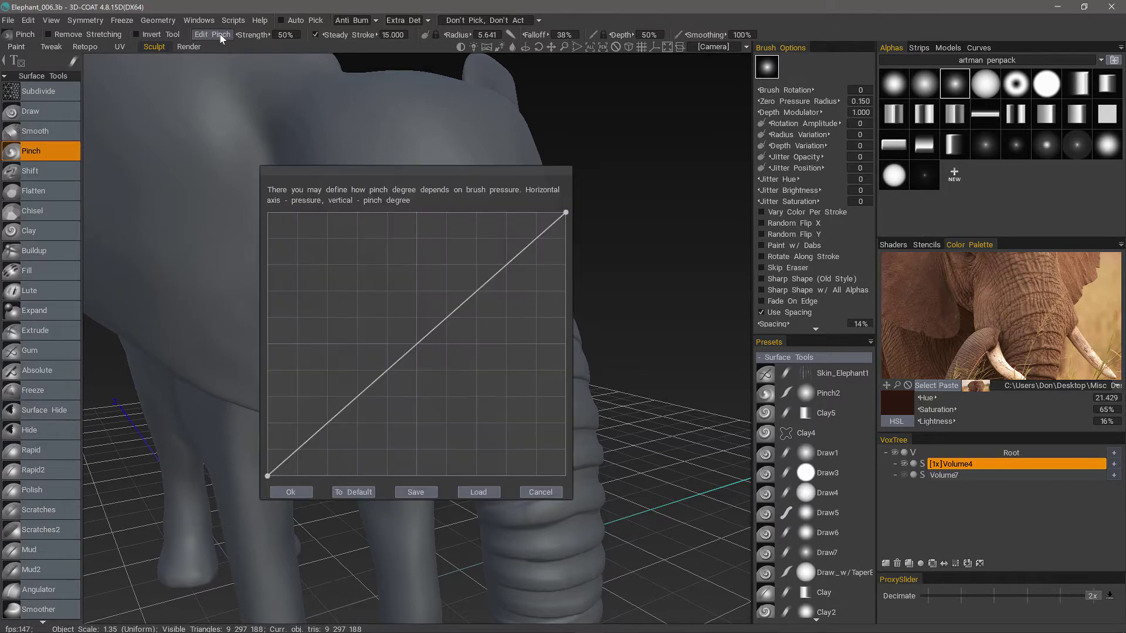
pyautogui.click(350, 492)
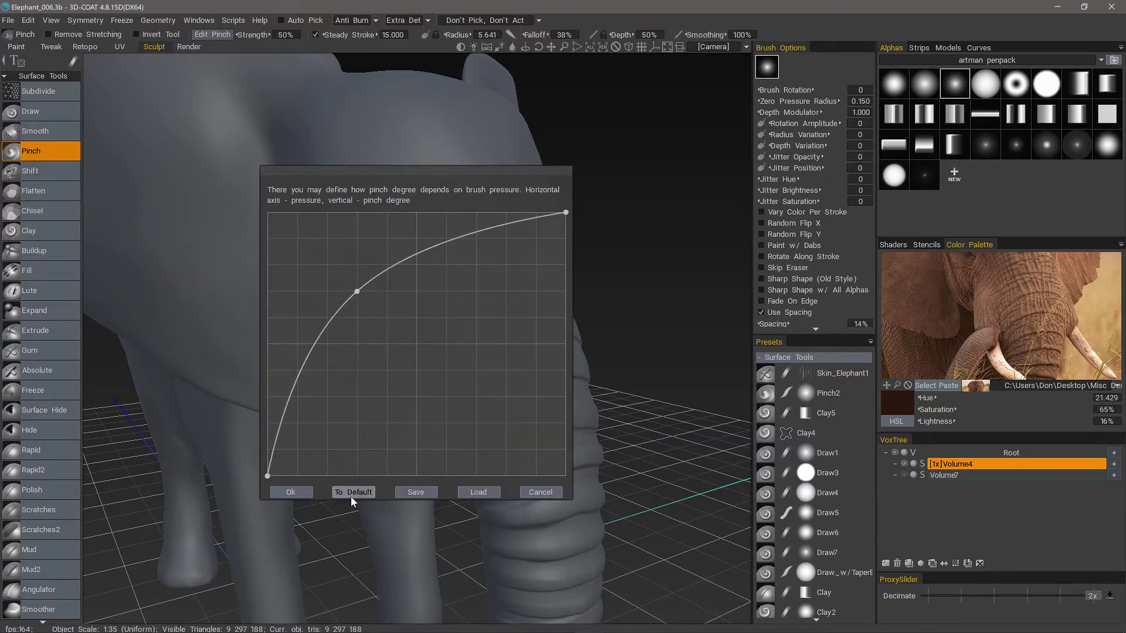
pyautogui.click(300, 493)
# Choose the second freehand pen mode for the Pinch brush strokes
pyautogui.scroll(5, 417, 359)
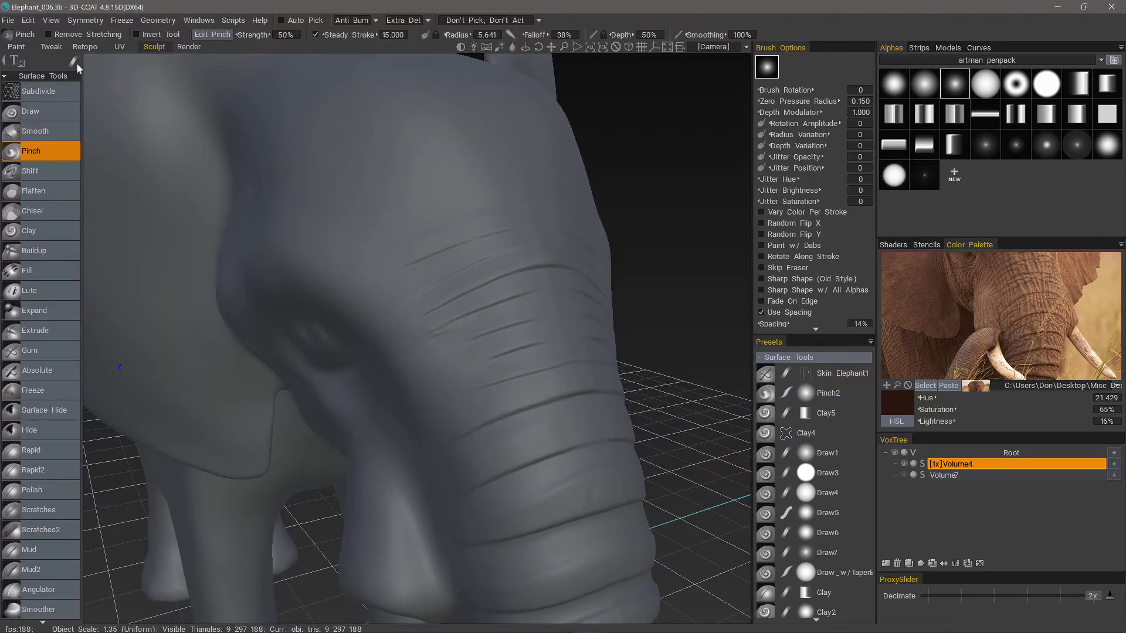
pyautogui.moveTo(76, 65)
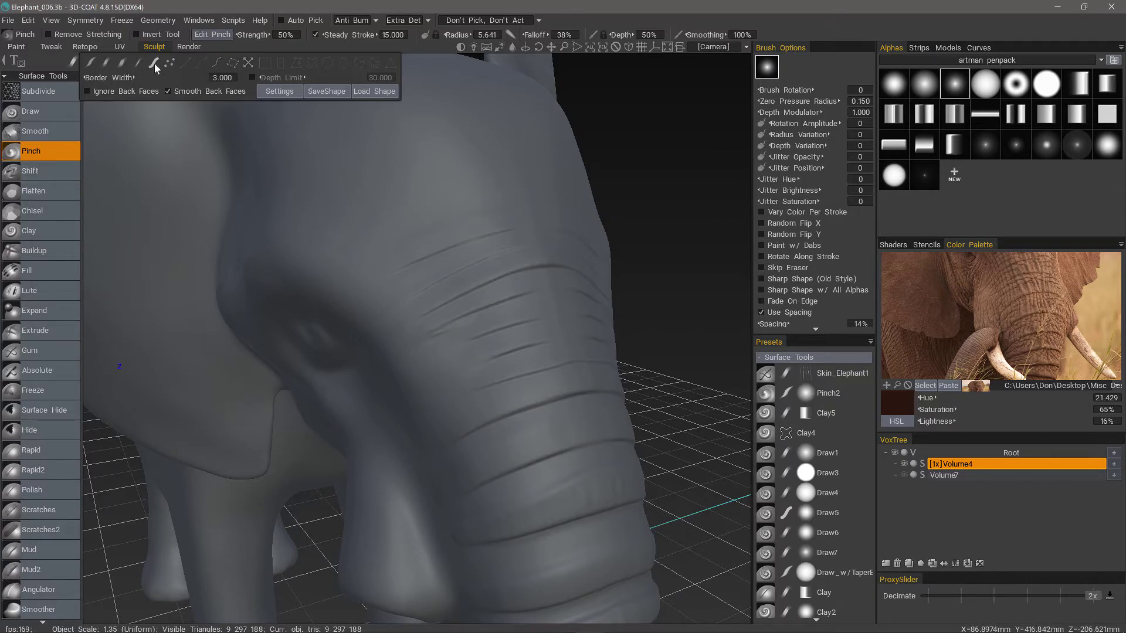
pyautogui.click(106, 65)
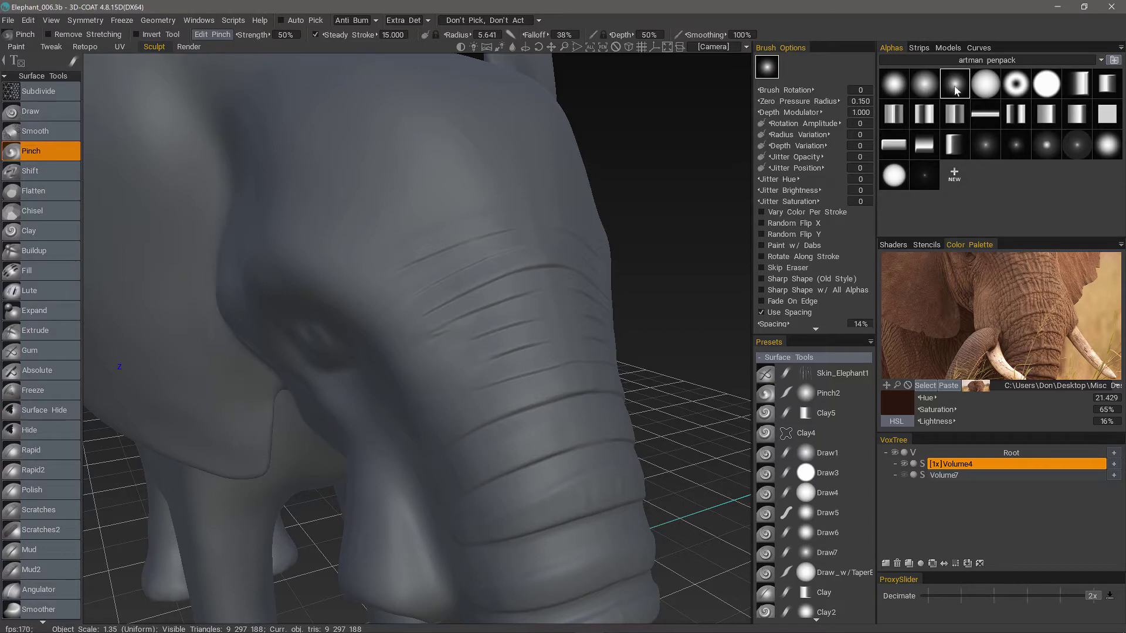
# Pinch the uppermost horizontal crease across the front of the elephant's trunk base
pyautogui.keyDown('alt'); pyautogui.moveTo(499, 272); pyautogui.dragTo(367, 73); pyautogui.keyUp('alt')
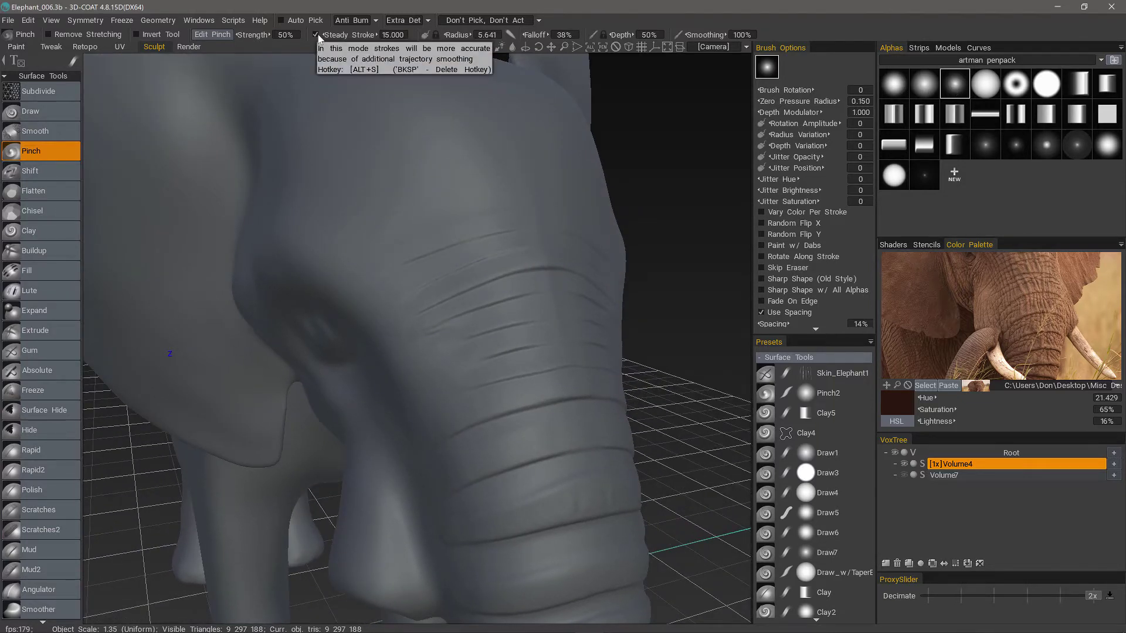
pyautogui.moveTo(534, 218); pyautogui.dragTo(378, 218, button='middle')
pyautogui.keyDown('alt'); pyautogui.moveTo(378, 217); pyautogui.dragTo(390, 233, button='right'); pyautogui.keyUp('alt')
pyautogui.moveTo(390, 233)
pyautogui.keyDown('alt'); pyautogui.mouseDown()
pyautogui.moveTo(405, 206)
pyautogui.moveTo(374, 248)
pyautogui.moveTo(395, 232)
pyautogui.mouseUp(); pyautogui.keyUp('alt')
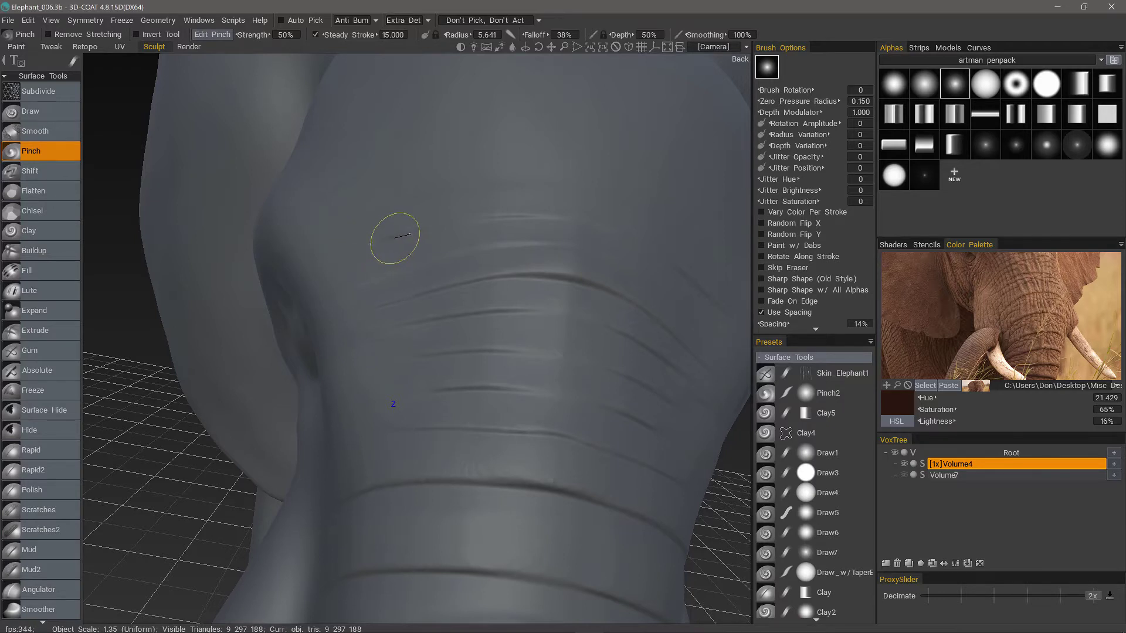
pyautogui.moveTo(465, 222); pyautogui.dragTo(600, 230)
pyautogui.moveTo(601, 360)
pyautogui.keyDown('alt'); pyautogui.mouseDown()
pyautogui.moveTo(553, 325)
pyautogui.moveTo(518, 222)
pyautogui.moveTo(528, 211)
pyautogui.mouseUp(); pyautogui.keyUp('alt')
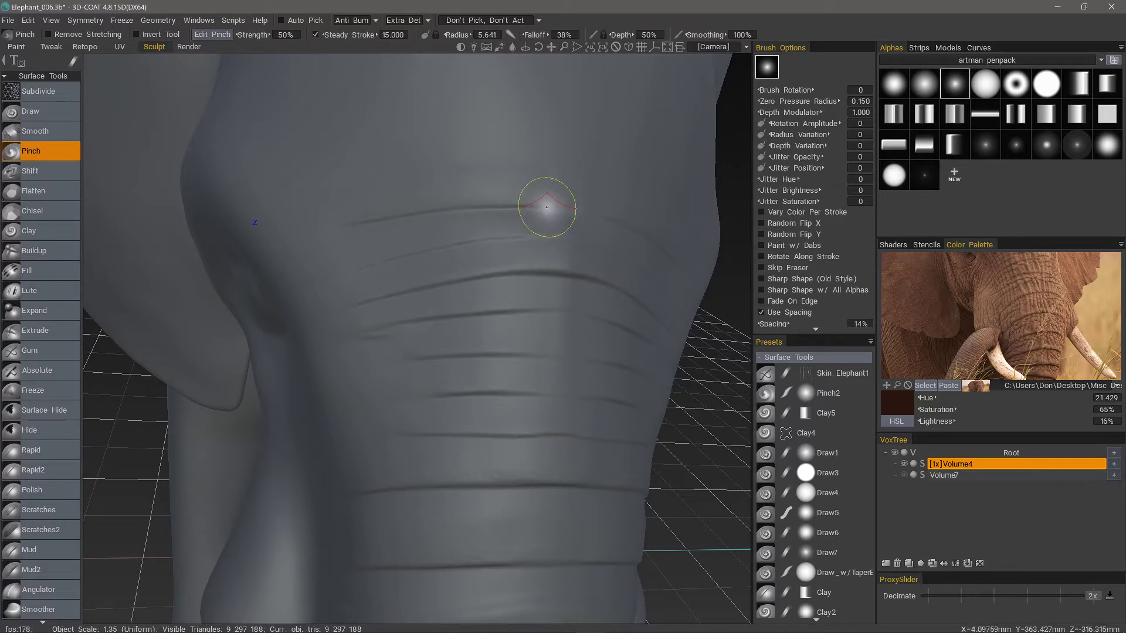
# Set the brush depth to 115% and enable X-axis mirror symmetry with the symmetry plane hidden
pyautogui.moveTo(558, 209); pyautogui.dragTo(558, 195, button='right')
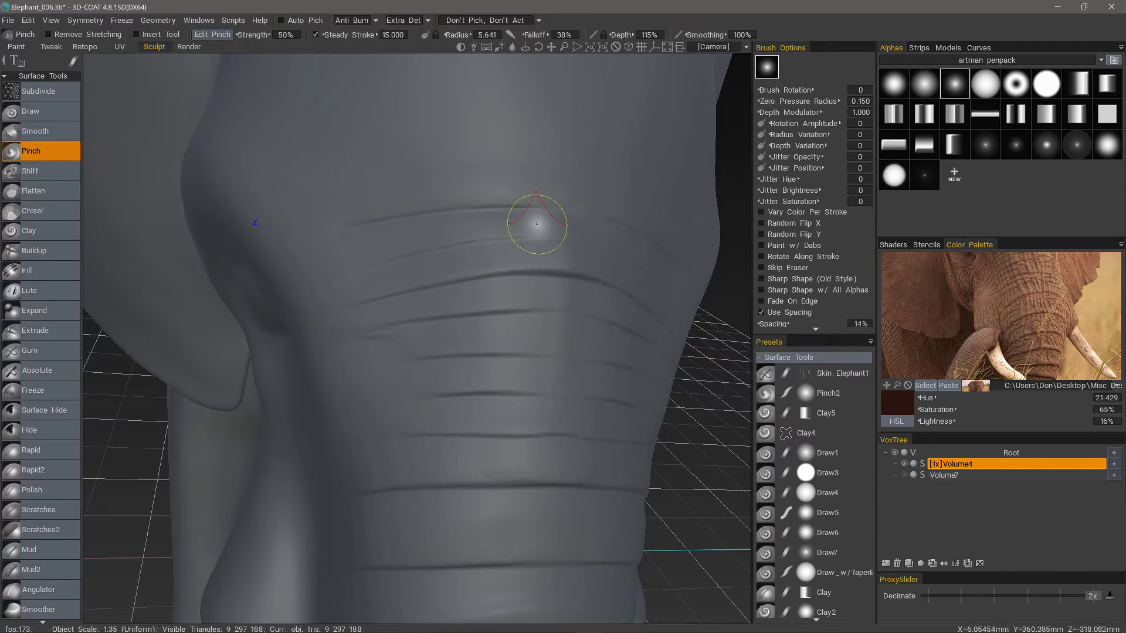
pyautogui.press('s')
pyautogui.click(463, 179)
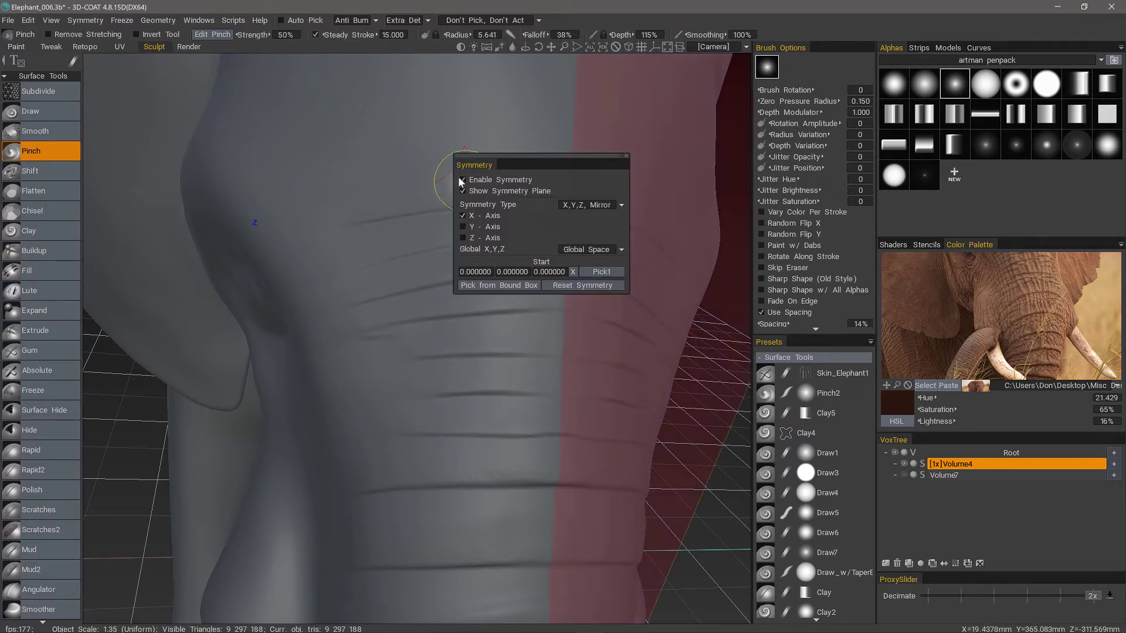
pyautogui.press('s')
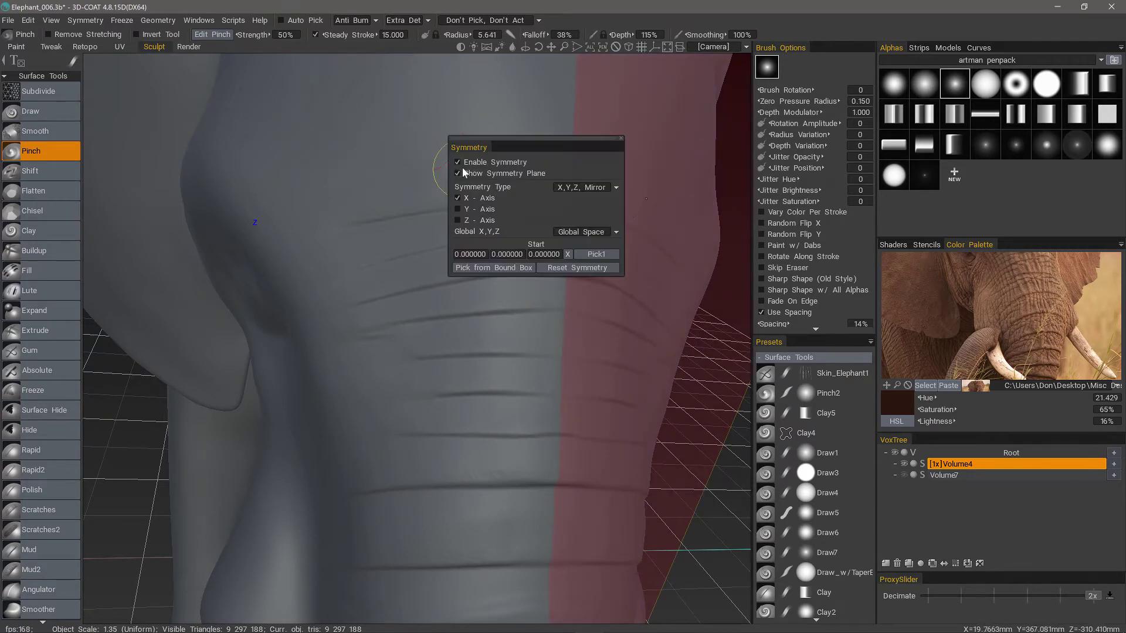
pyautogui.click(458, 174)
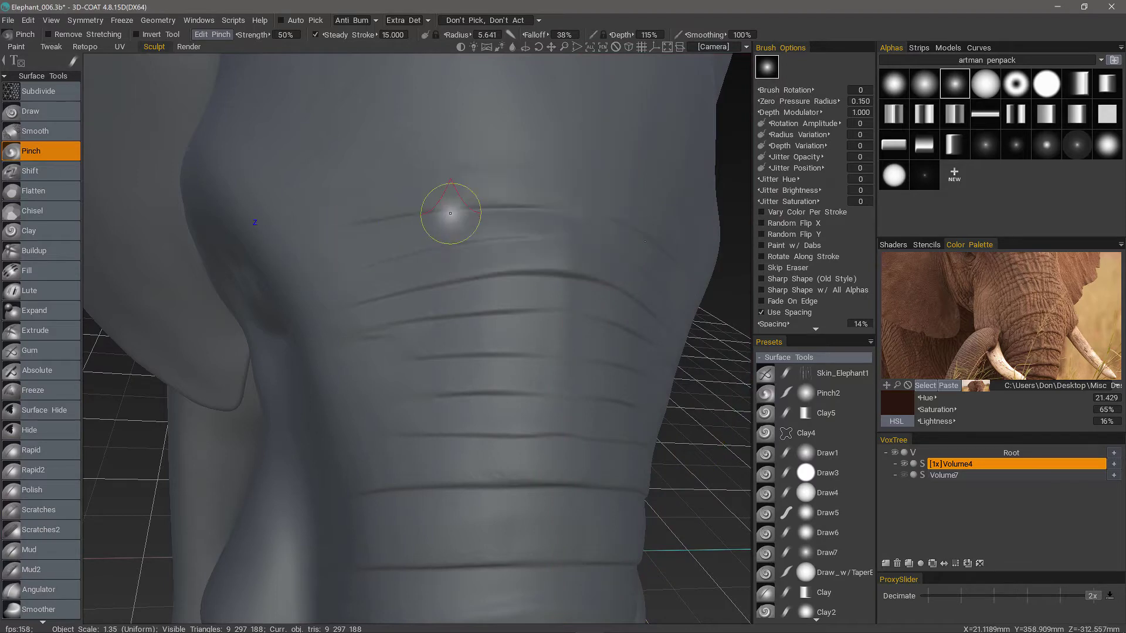
# Pinch along the full length of the uppermost trunk crease at 115% depth to sharpen it
pyautogui.moveTo(518, 216)
pyautogui.keyDown('alt'); pyautogui.mouseDown()
pyautogui.moveTo(412, 113)
pyautogui.moveTo(362, 224)
pyautogui.mouseUp(); pyautogui.keyUp('alt')
pyautogui.moveTo(329, 221); pyautogui.dragTo(329, 226, button='middle')
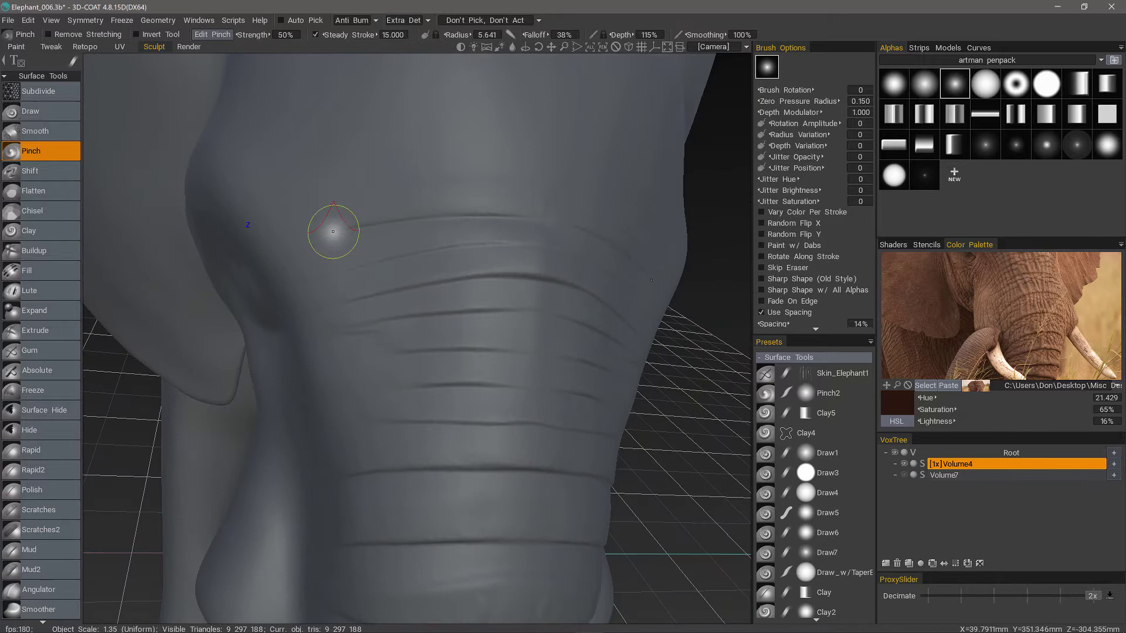
pyautogui.moveTo(333, 233)
pyautogui.mouseDown()
pyautogui.moveTo(478, 213)
pyautogui.moveTo(560, 220)
pyautogui.mouseUp()
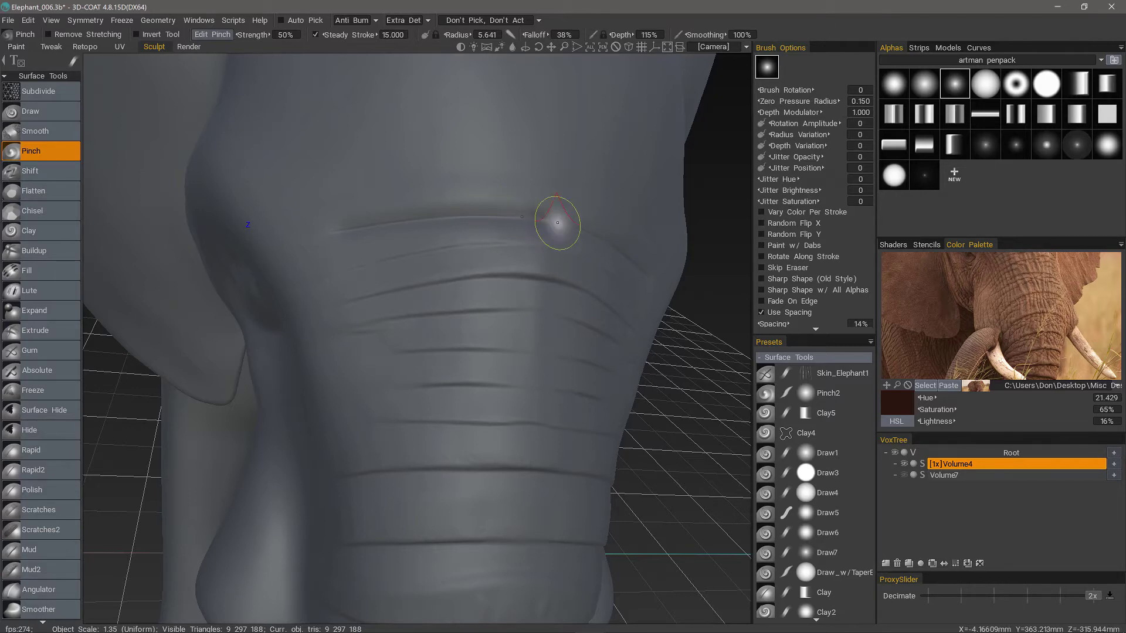
pyautogui.keyDown('alt'); pyautogui.moveTo(607, 262); pyautogui.dragTo(471, 218); pyautogui.keyUp('alt')
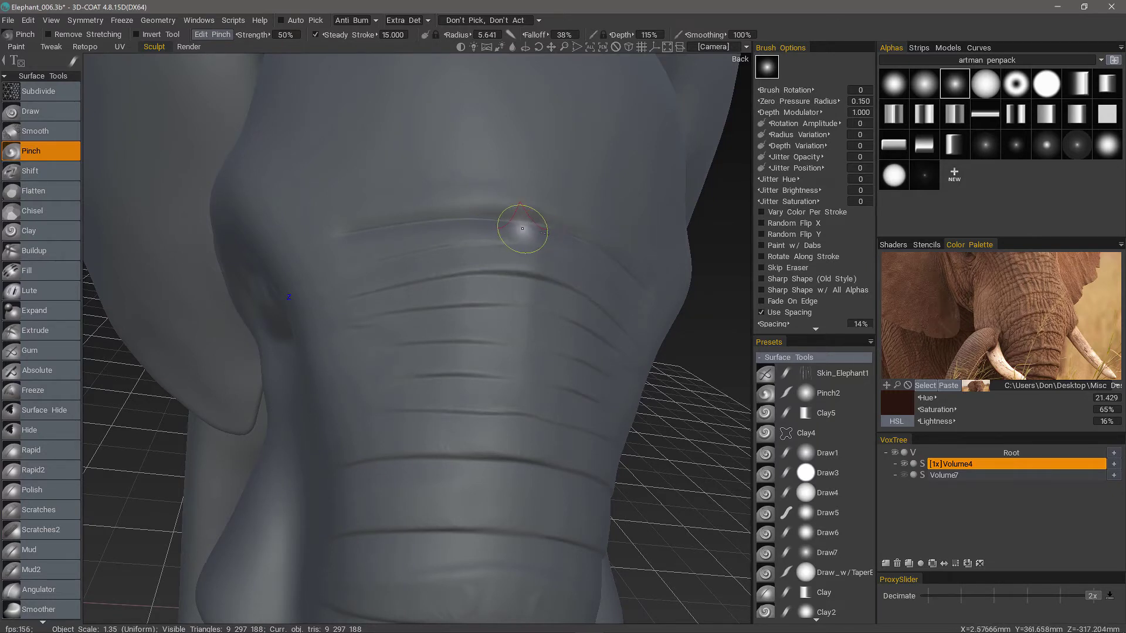
# Set the brush depth to 0% and go over the uppermost trunk crease again to tighten it
pyautogui.moveTo(503, 228); pyautogui.dragTo(506, 228)
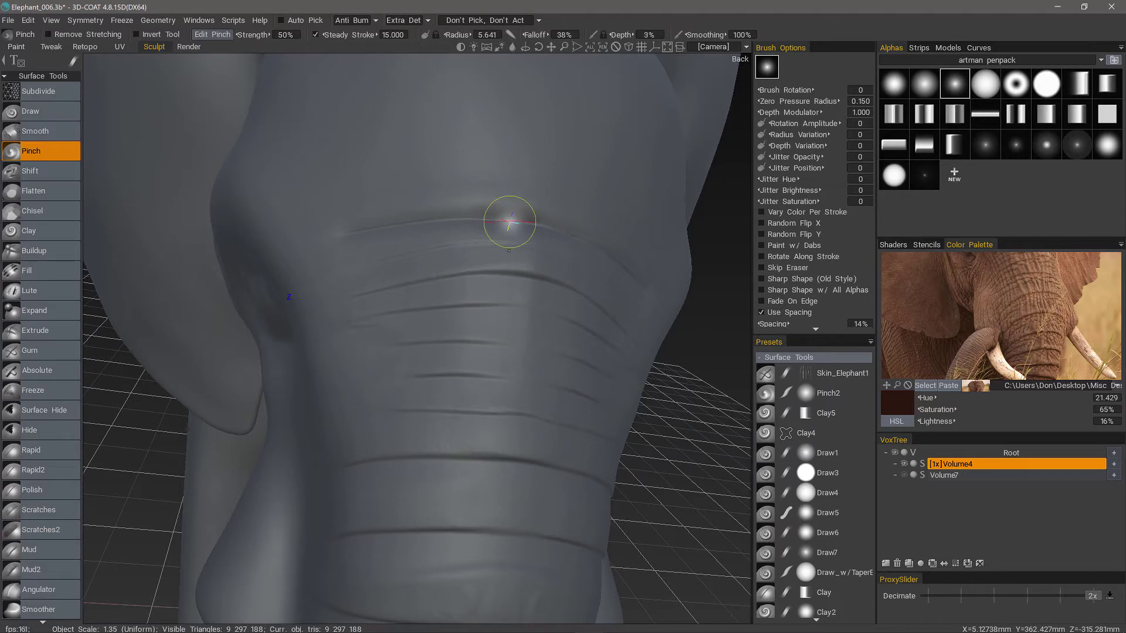
pyautogui.moveTo(509, 255); pyautogui.dragTo(505, 254)
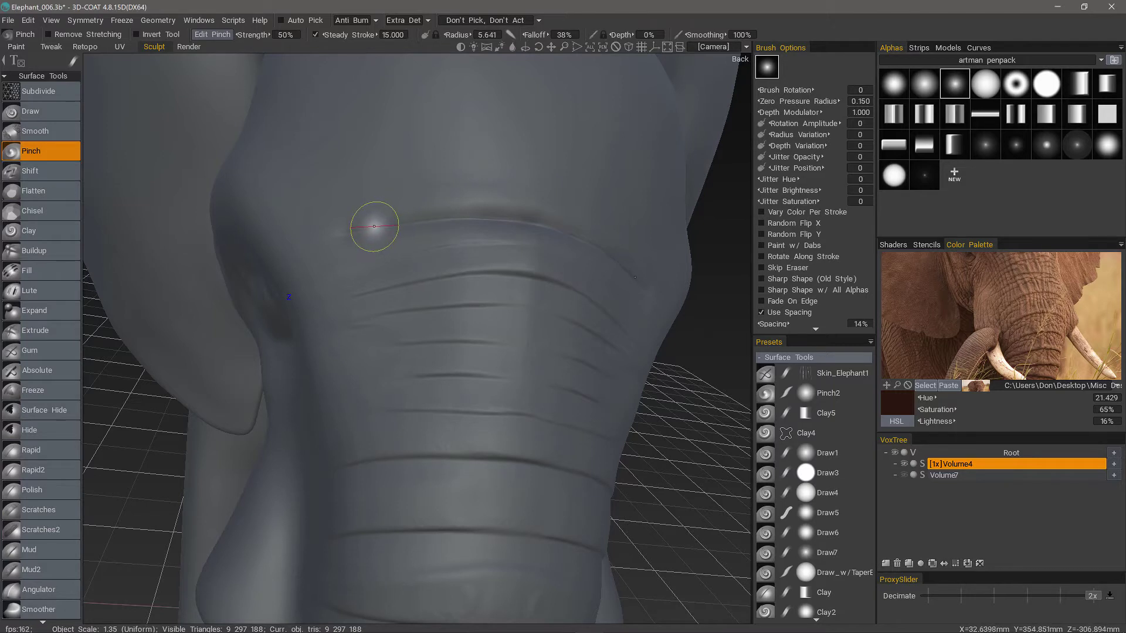
pyautogui.moveTo(374, 226)
pyautogui.mouseDown()
pyautogui.moveTo(531, 221)
pyautogui.moveTo(593, 248)
pyautogui.mouseUp()
pyautogui.moveTo(628, 367)
pyautogui.keyDown('alt'); pyautogui.mouseDown()
pyautogui.moveTo(503, 357)
pyautogui.moveTo(513, 359)
pyautogui.mouseUp(); pyautogui.keyUp('alt')
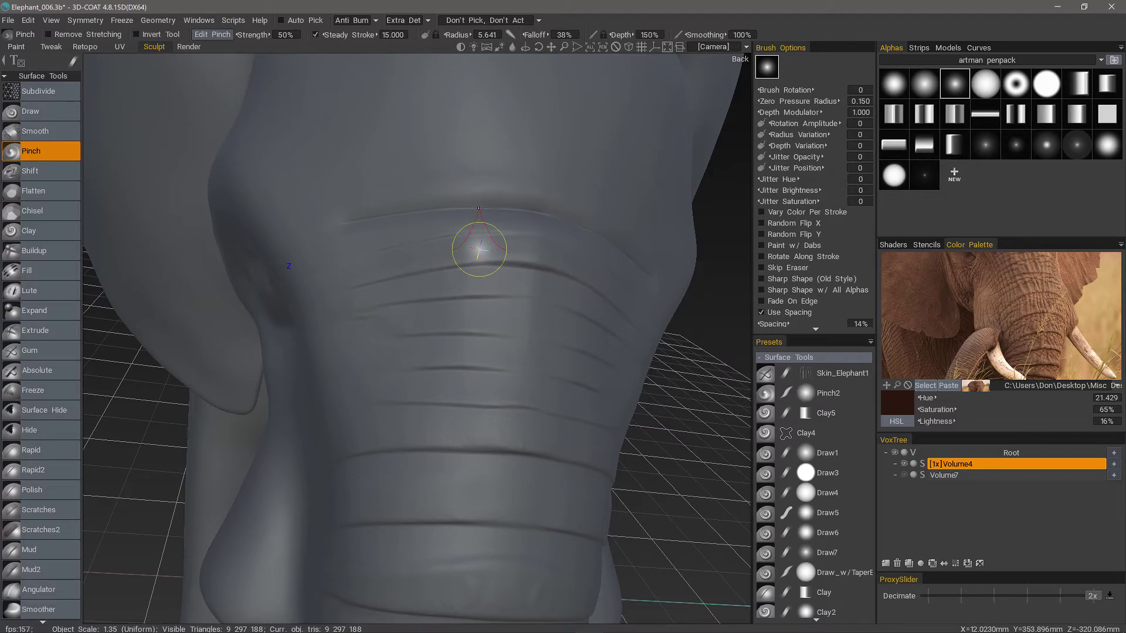
# Raise the brush depth to 148% and deepen the next three horizontal creases below the uppermost one
pyautogui.moveTo(480, 209)
pyautogui.keyDown('alt'); pyautogui.mouseDown()
pyautogui.moveTo(400, 229)
pyautogui.moveTo(352, 258)
pyautogui.mouseUp(); pyautogui.keyUp('alt')
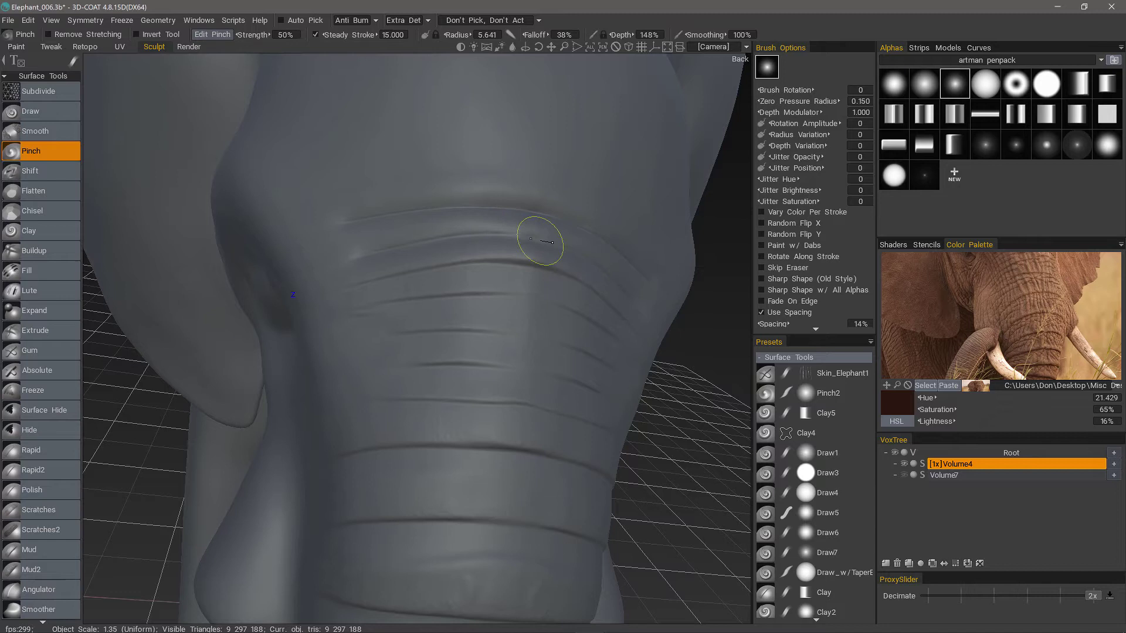
pyautogui.moveTo(553, 242); pyautogui.dragTo(556, 244)
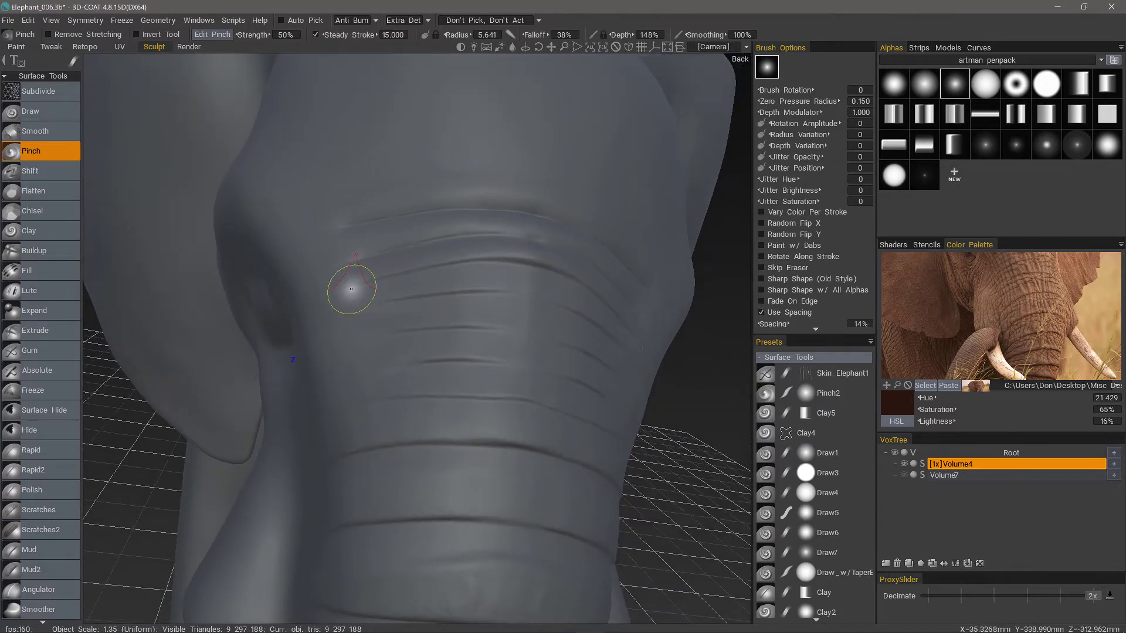
pyautogui.moveTo(352, 288)
pyautogui.mouseDown()
pyautogui.moveTo(434, 266)
pyautogui.moveTo(527, 267)
pyautogui.moveTo(586, 299)
pyautogui.mouseUp()
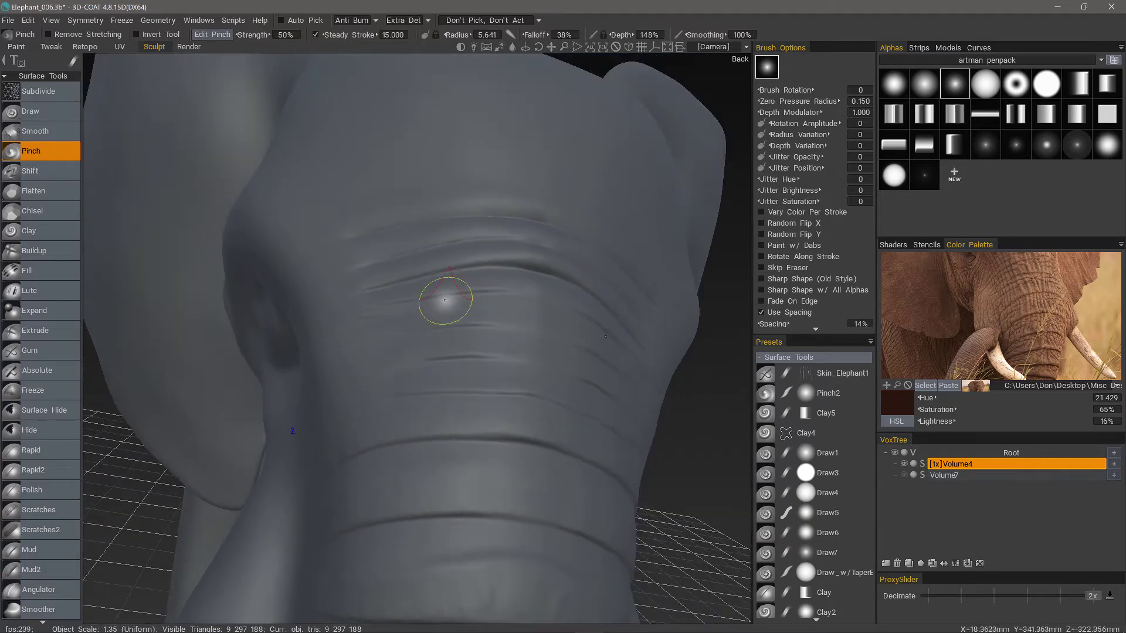
pyautogui.keyDown('alt'); pyautogui.moveTo(445, 300); pyautogui.dragTo(441, 286); pyautogui.keyUp('alt')
pyautogui.moveTo(371, 315)
pyautogui.mouseDown()
pyautogui.moveTo(509, 295)
pyautogui.moveTo(555, 305)
pyautogui.moveTo(598, 335)
pyautogui.moveTo(585, 352)
pyautogui.mouseUp()
pyautogui.moveTo(479, 305)
pyautogui.keyDown('alt'); pyautogui.mouseDown()
pyautogui.moveTo(478, 221)
pyautogui.moveTo(478, 302)
pyautogui.mouseUp(); pyautogui.keyUp('alt')
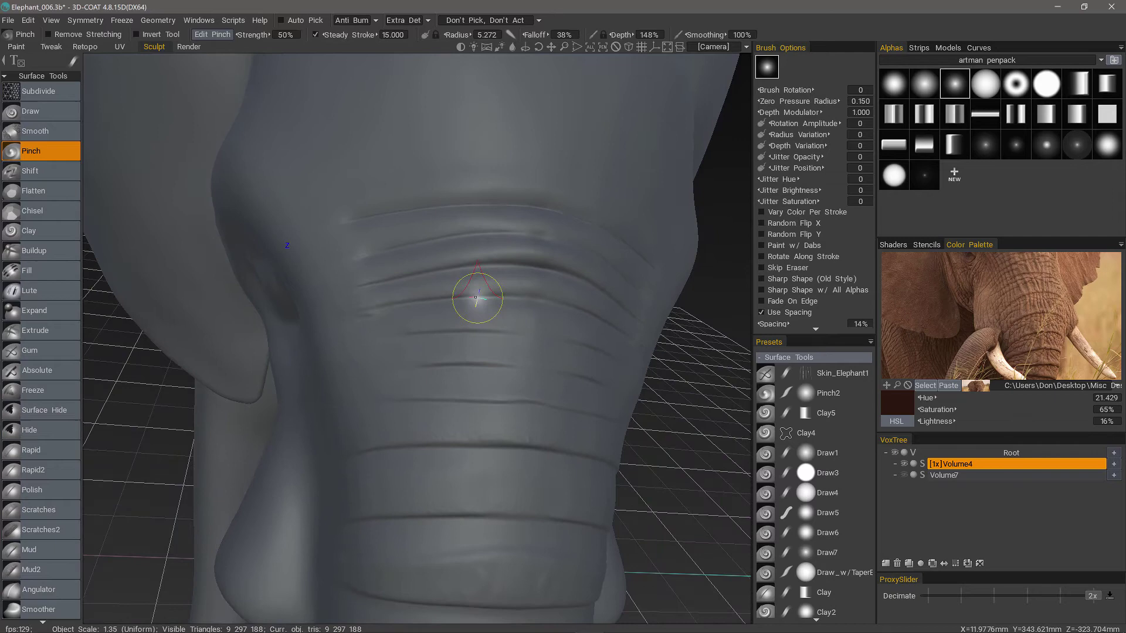
# Pinch short vertical wrinkles across the upper trunk creases with radius 2.920 and depth 97%, using the elephant photo as reference
pyautogui.moveTo(478, 298); pyautogui.dragTo(469, 298, button='right')
pyautogui.moveTo(478, 298)
pyautogui.keyDown('alt'); pyautogui.mouseDown()
pyautogui.moveTo(484, 143)
pyautogui.moveTo(473, 193)
pyautogui.mouseUp(); pyautogui.keyUp('alt')
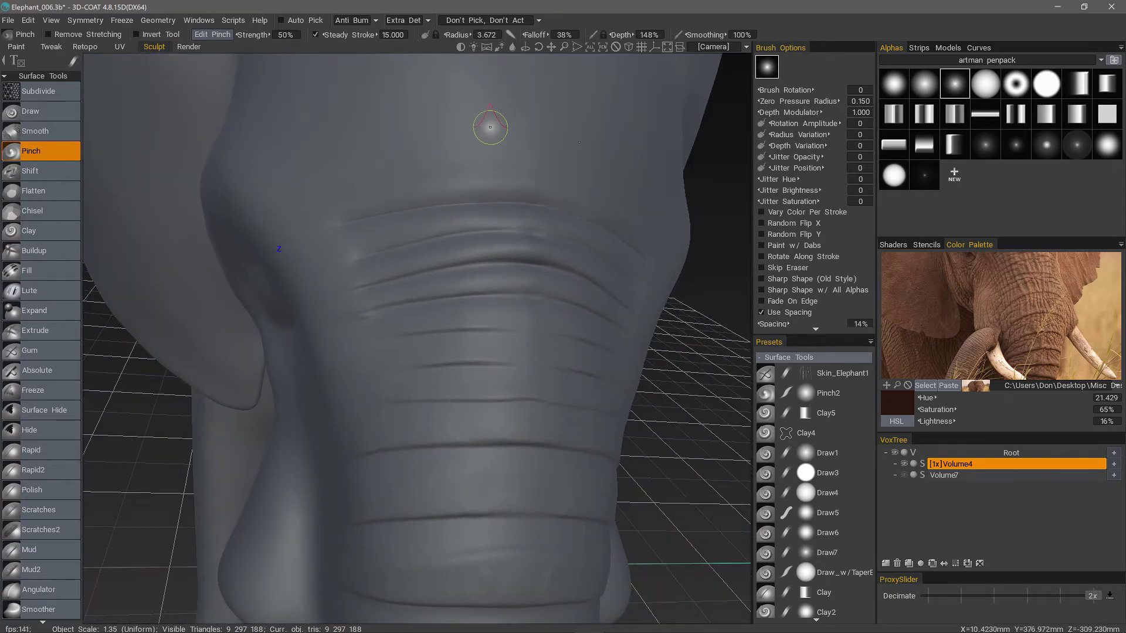
pyautogui.moveTo(493, 151)
pyautogui.keyDown('alt'); pyautogui.mouseDown()
pyautogui.moveTo(478, 143)
pyautogui.moveTo(488, 184)
pyautogui.mouseUp(); pyautogui.keyUp('alt')
pyautogui.scroll(-2, 490, 191)
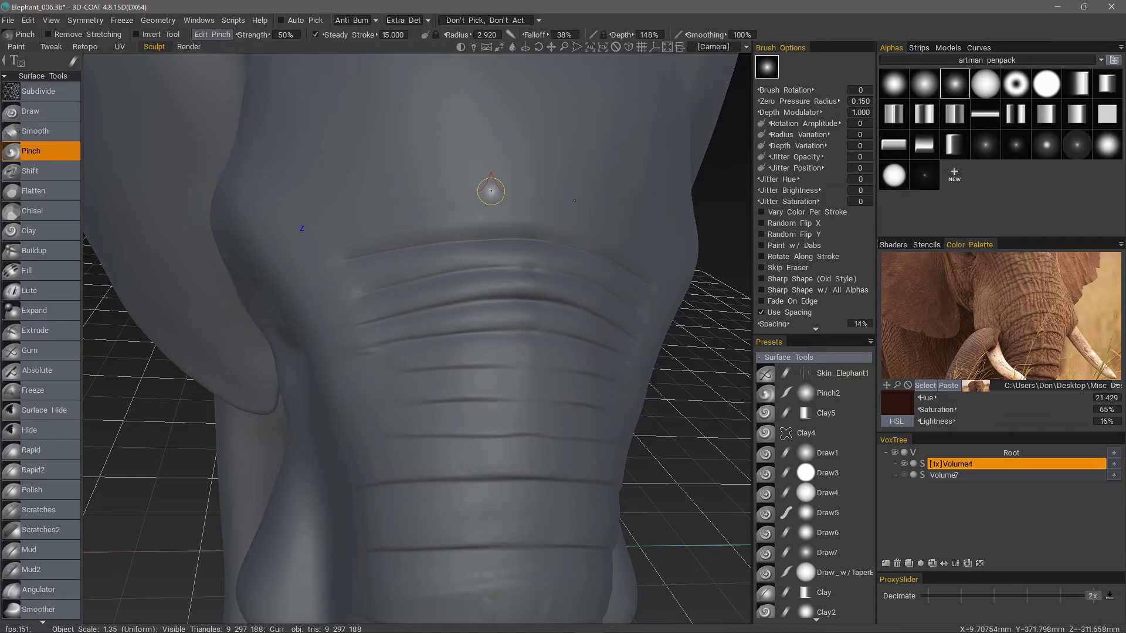
pyautogui.keyDown('alt'); pyautogui.moveTo(488, 168); pyautogui.dragTo(480, 137); pyautogui.keyUp('alt')
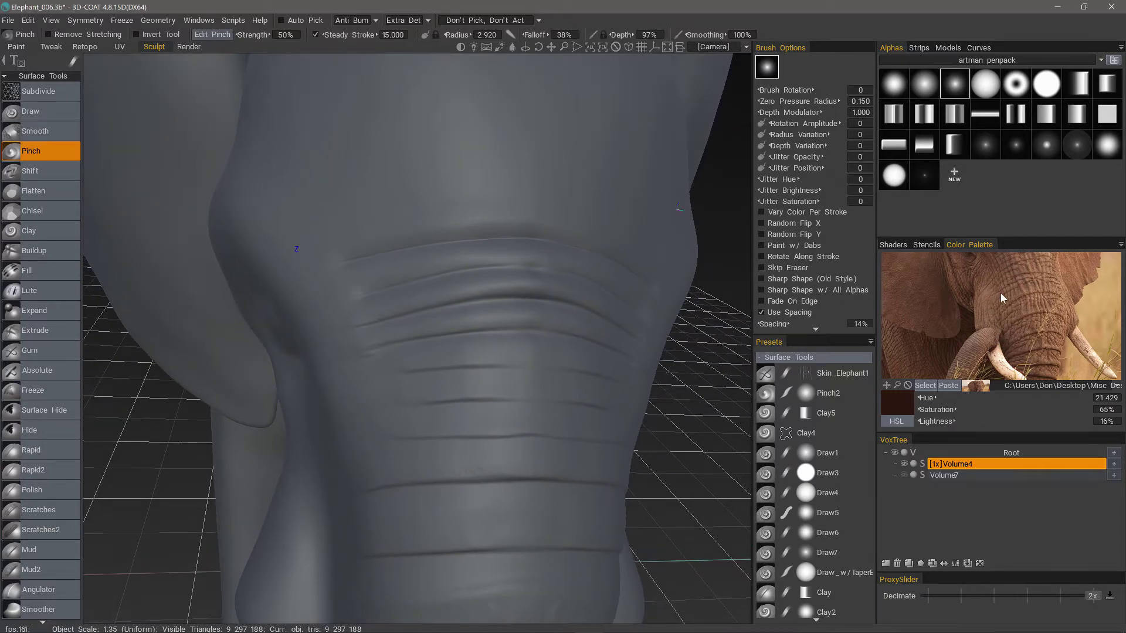
pyautogui.moveTo(1000, 294); pyautogui.dragTo(997, 336, button='middle')
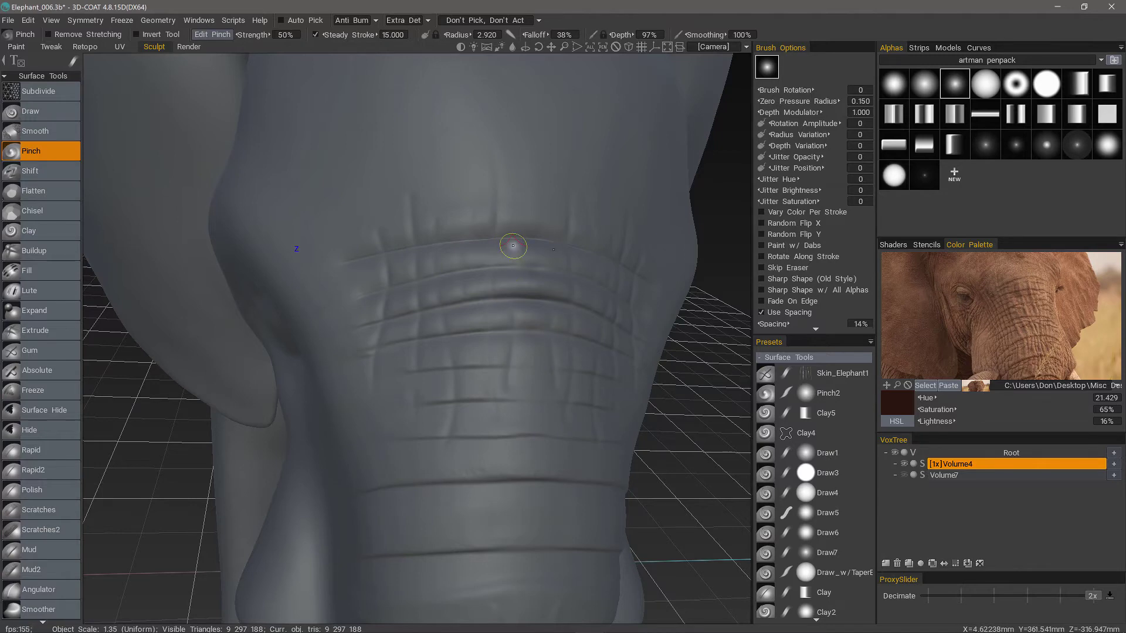
pyautogui.moveTo(437, 210)
pyautogui.keyDown('alt'); pyautogui.mouseDown()
pyautogui.moveTo(390, 367)
pyautogui.moveTo(395, 357)
pyautogui.mouseUp(); pyautogui.keyUp('alt')
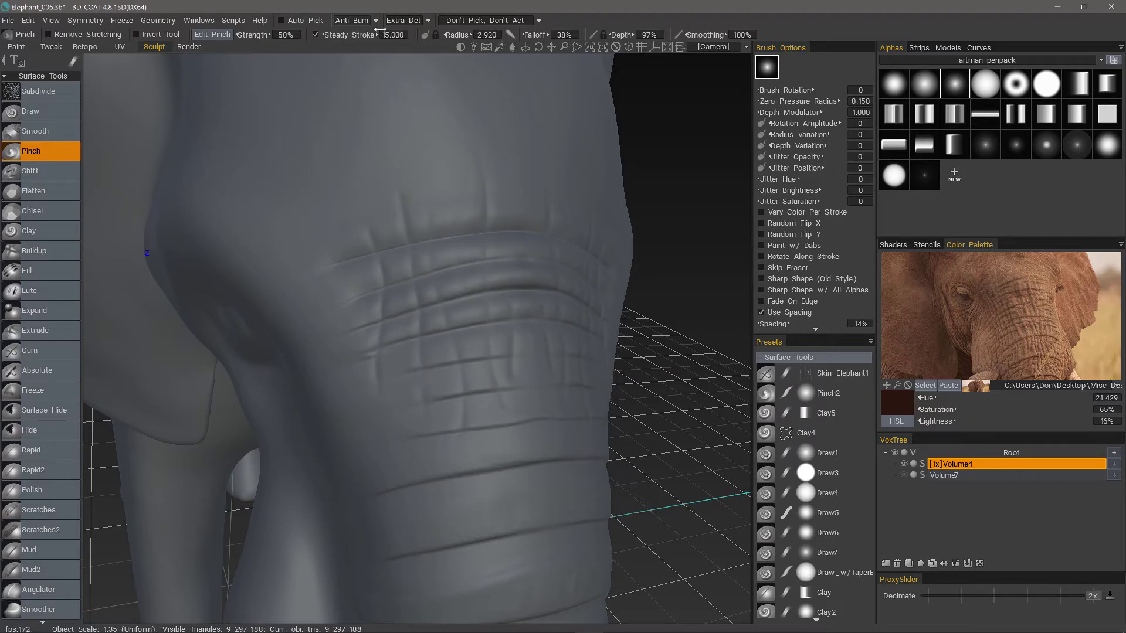
# Set the second smoothing brush action to Extra Detail and display the mesh wireframe over the trunk wrinkles
pyautogui.click(407, 20)
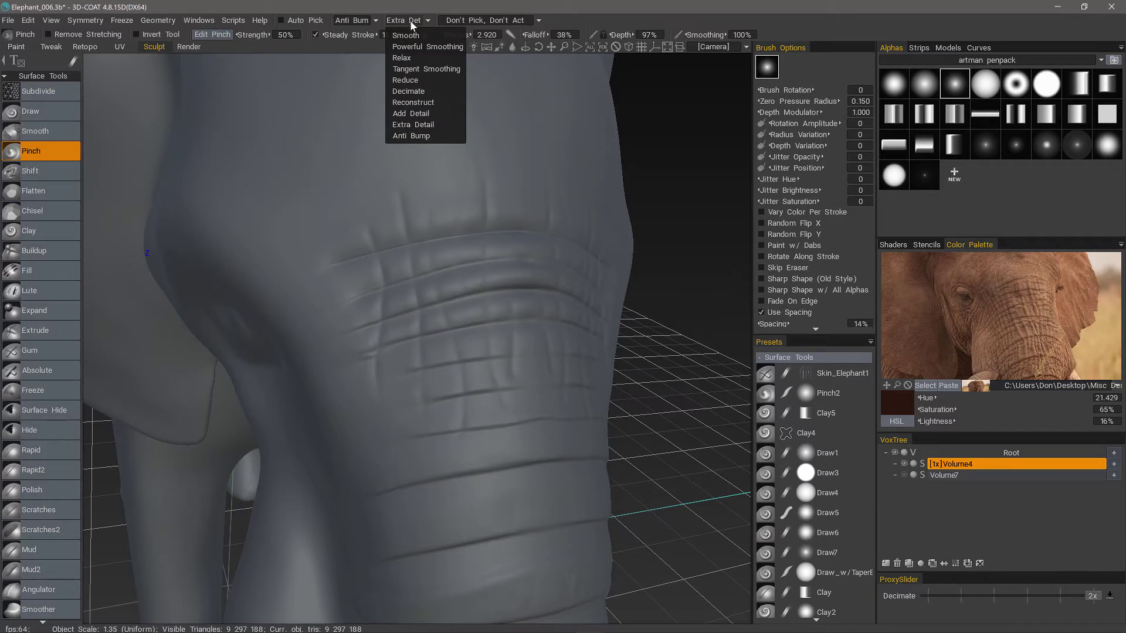
pyautogui.click(416, 124)
pyautogui.scroll(-5, 56, 551)
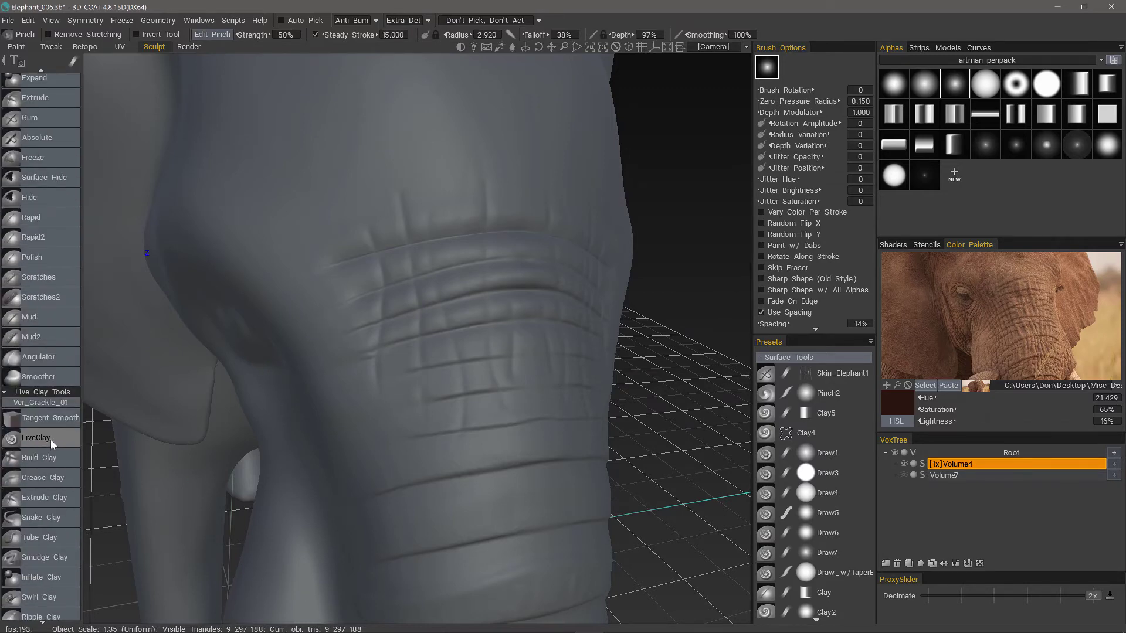
pyautogui.scroll(2, 461, 194)
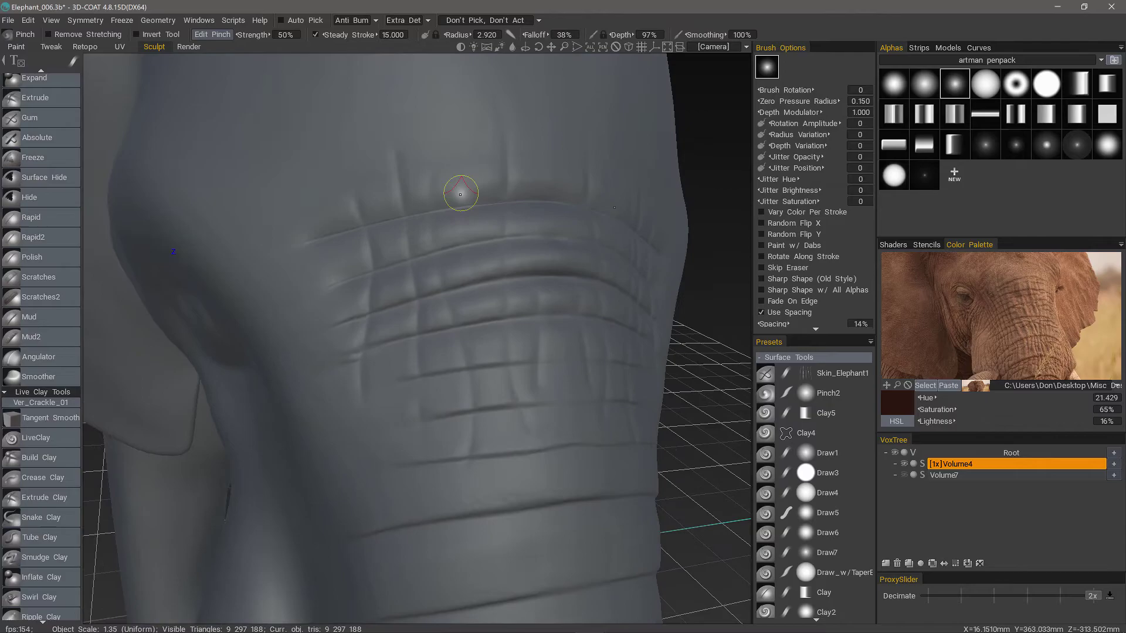
pyautogui.scroll(1, 460, 194)
pyautogui.scroll(4, 465, 192)
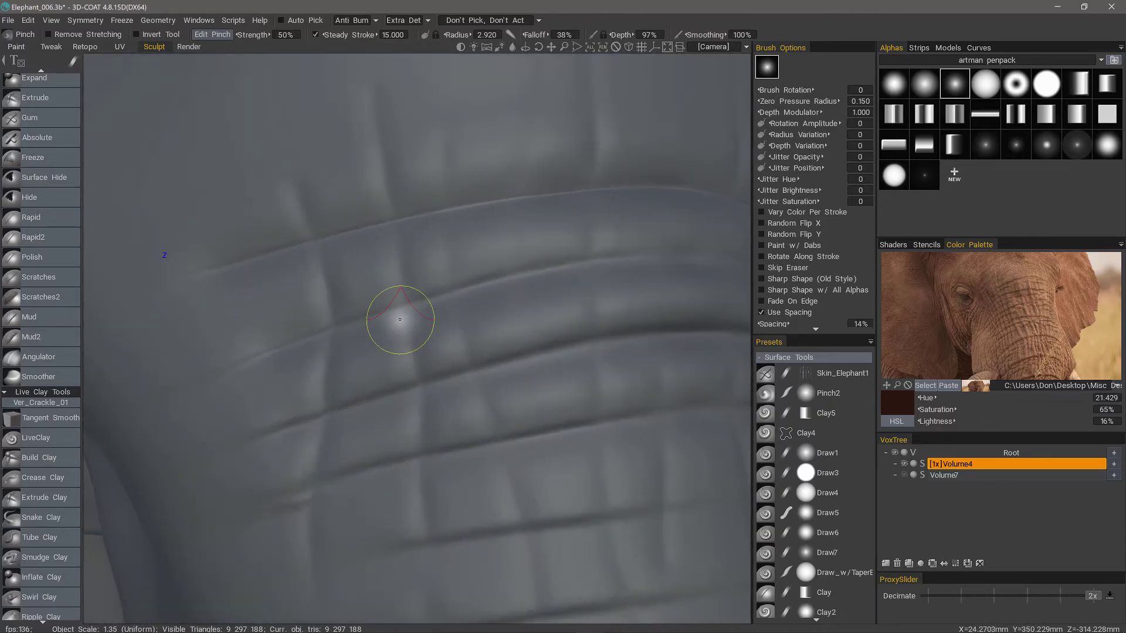
pyautogui.scroll(-5, 400, 319)
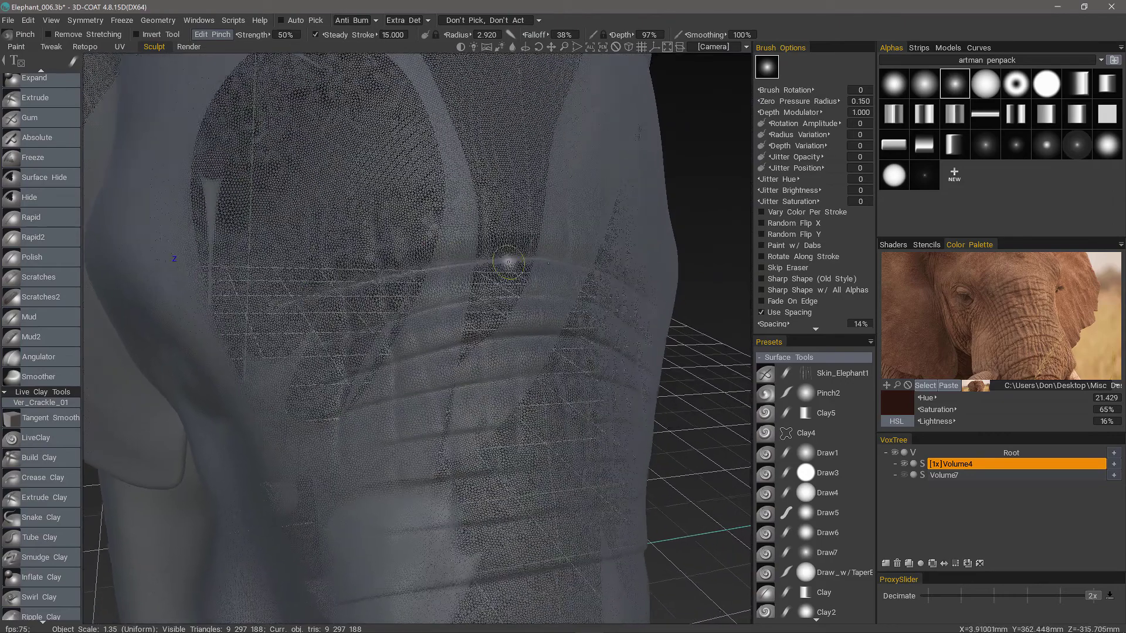
# Choose the first soft round alpha, enlarge the brush to radius 4.100 and add Extra Detail over the upper trunk creases
pyautogui.click(896, 87)
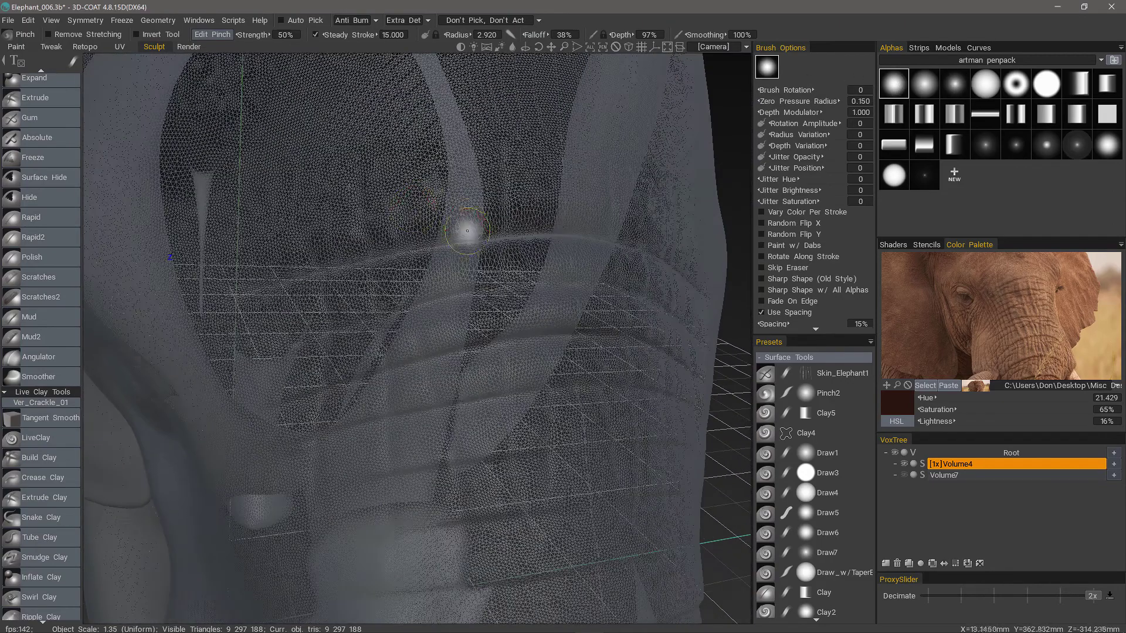
pyautogui.hotkey('ctrl', 'z')
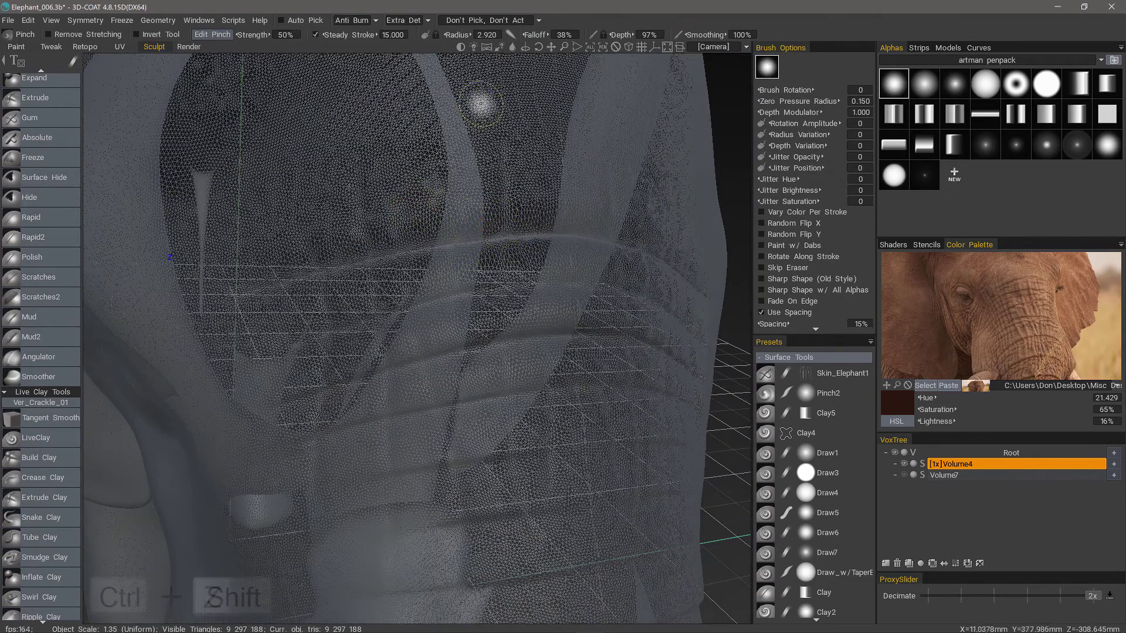
pyautogui.moveTo(460, 231); pyautogui.dragTo(469, 223, button='right')
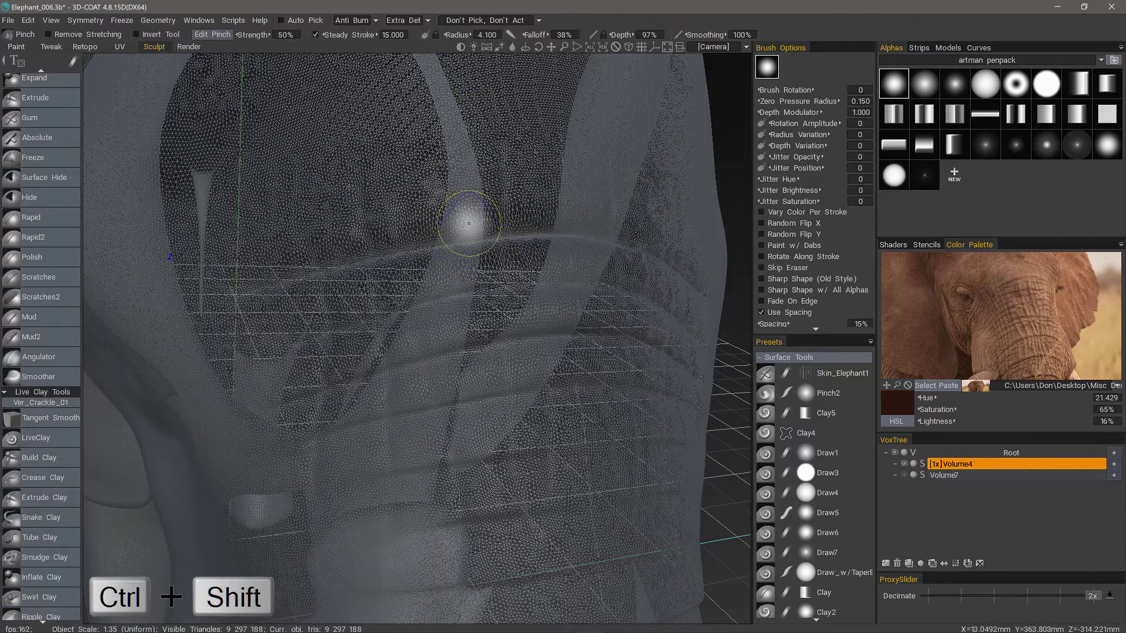
pyautogui.moveTo(516, 209)
pyautogui.keyDown('ctrl'); pyautogui.keyDown('shift'); pyautogui.mouseDown()
pyautogui.moveTo(474, 232)
pyautogui.moveTo(304, 261)
pyautogui.moveTo(451, 193)
pyautogui.moveTo(528, 182)
pyautogui.moveTo(504, 212)
pyautogui.moveTo(520, 258)
pyautogui.moveTo(275, 326)
pyautogui.moveTo(531, 324)
pyautogui.moveTo(297, 377)
pyautogui.moveTo(434, 369)
pyautogui.moveTo(557, 389)
pyautogui.moveTo(306, 452)
pyautogui.moveTo(546, 436)
pyautogui.moveTo(334, 490)
pyautogui.moveTo(536, 512)
pyautogui.moveTo(282, 522)
pyautogui.moveTo(240, 228)
pyautogui.moveTo(496, 122)
pyautogui.moveTo(536, 144)
pyautogui.moveTo(253, 196)
pyautogui.moveTo(290, 139)
pyautogui.moveTo(553, 102)
pyautogui.moveTo(502, 105)
pyautogui.moveTo(511, 117)
pyautogui.mouseUp(); pyautogui.keyUp('shift'); pyautogui.keyUp('ctrl')
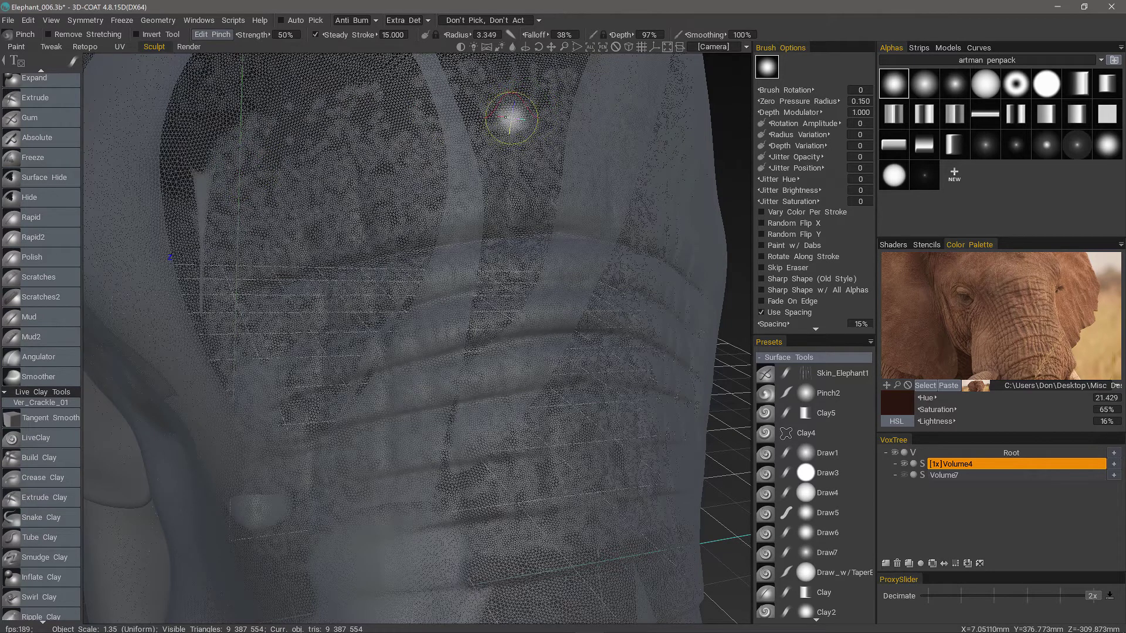
# Reduce the brush radius to 2.524 and 2.074, add finer mesh detail along the trunk creases and wrinkles, and hide the wireframe
pyautogui.press('[')
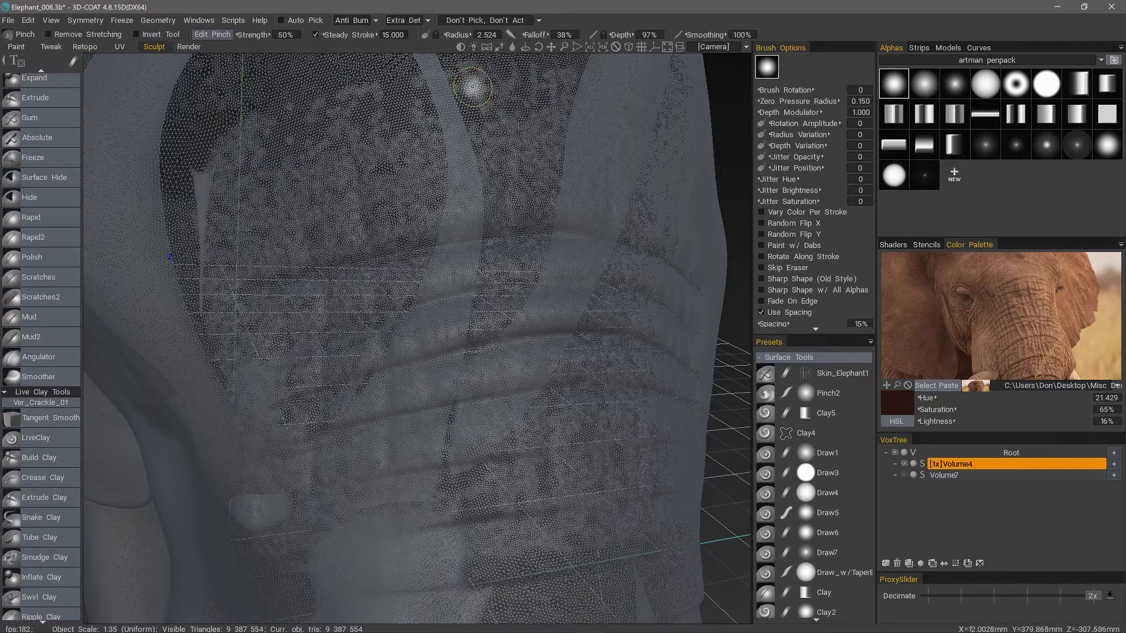
pyautogui.moveTo(498, 224)
pyautogui.mouseDown()
pyautogui.moveTo(548, 221)
pyautogui.moveTo(561, 234)
pyautogui.moveTo(490, 235)
pyautogui.moveTo(259, 285)
pyautogui.mouseUp()
pyautogui.moveTo(547, 206)
pyautogui.mouseDown()
pyautogui.moveTo(309, 244)
pyautogui.moveTo(272, 269)
pyautogui.moveTo(517, 221)
pyautogui.moveTo(536, 201)
pyautogui.moveTo(493, 209)
pyautogui.moveTo(520, 214)
pyautogui.moveTo(510, 222)
pyautogui.moveTo(322, 259)
pyautogui.moveTo(538, 266)
pyautogui.moveTo(364, 314)
pyautogui.moveTo(397, 322)
pyautogui.moveTo(575, 257)
pyautogui.moveTo(514, 285)
pyautogui.moveTo(557, 319)
pyautogui.moveTo(405, 346)
pyautogui.moveTo(548, 360)
pyautogui.moveTo(582, 381)
pyautogui.moveTo(460, 384)
pyautogui.moveTo(347, 407)
pyautogui.moveTo(580, 442)
pyautogui.moveTo(370, 464)
pyautogui.moveTo(466, 463)
pyautogui.moveTo(569, 427)
pyautogui.moveTo(463, 438)
pyautogui.moveTo(563, 497)
pyautogui.moveTo(584, 496)
pyautogui.moveTo(440, 519)
pyautogui.moveTo(391, 515)
pyautogui.mouseUp()
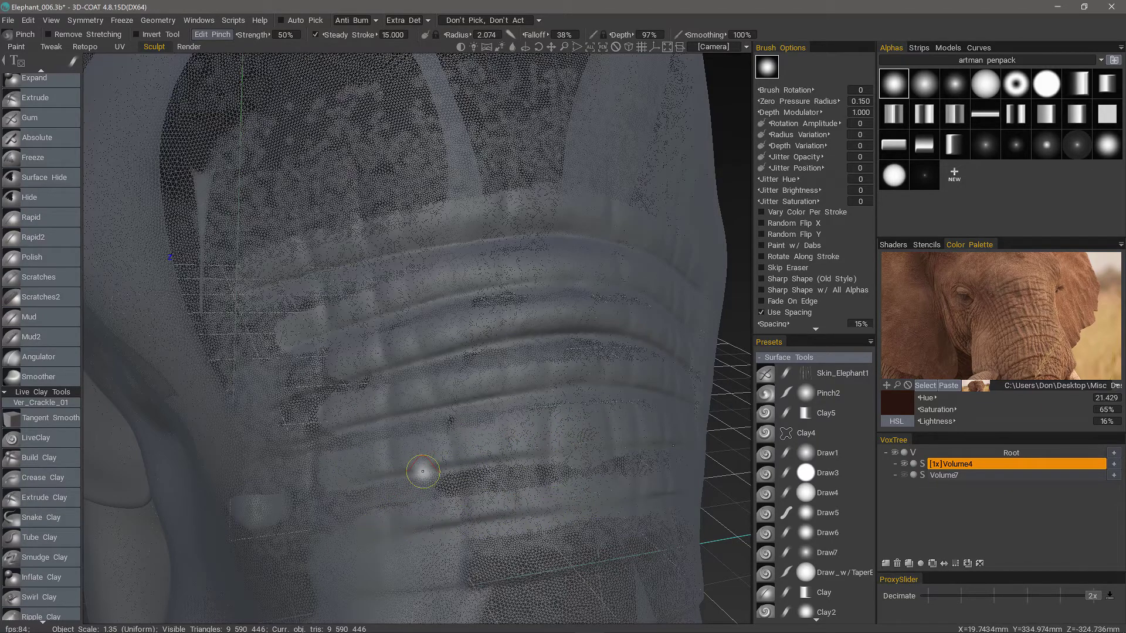
pyautogui.moveTo(378, 452); pyautogui.dragTo(391, 437, button='middle')
pyautogui.scroll(2, 421, 274)
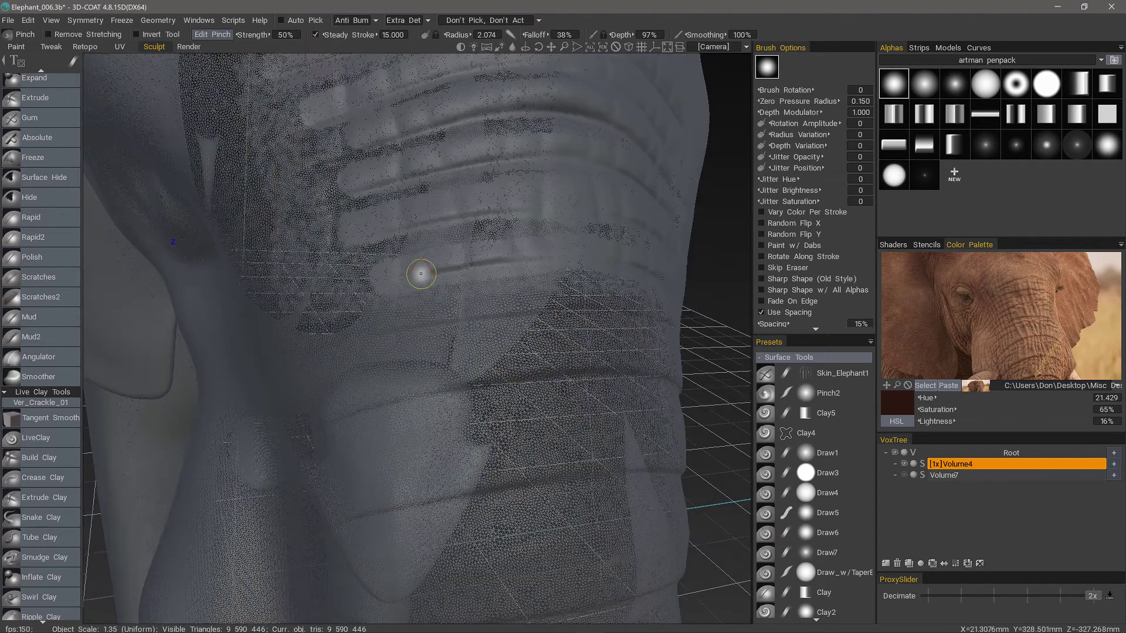
pyautogui.press('w')
# Switch to the tighter round alpha, turn off Steady Stroke and pinch thin vertical wrinkles above the uppermost trunk crease with radius 0.867
pyautogui.scroll(-3, 421, 274)
pyautogui.keyDown('alt'); pyautogui.moveTo(422, 274); pyautogui.dragTo(462, 259); pyautogui.keyUp('alt')
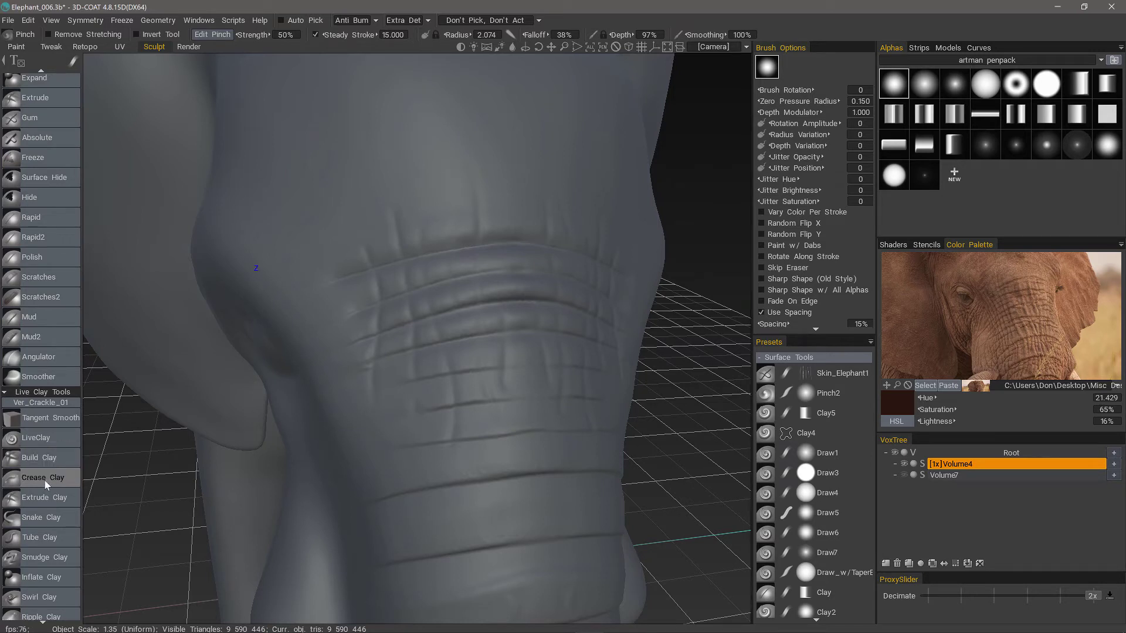
pyautogui.keyDown('alt'); pyautogui.moveTo(455, 235); pyautogui.dragTo(472, 246); pyautogui.keyUp('alt')
pyautogui.scroll(2, 472, 245)
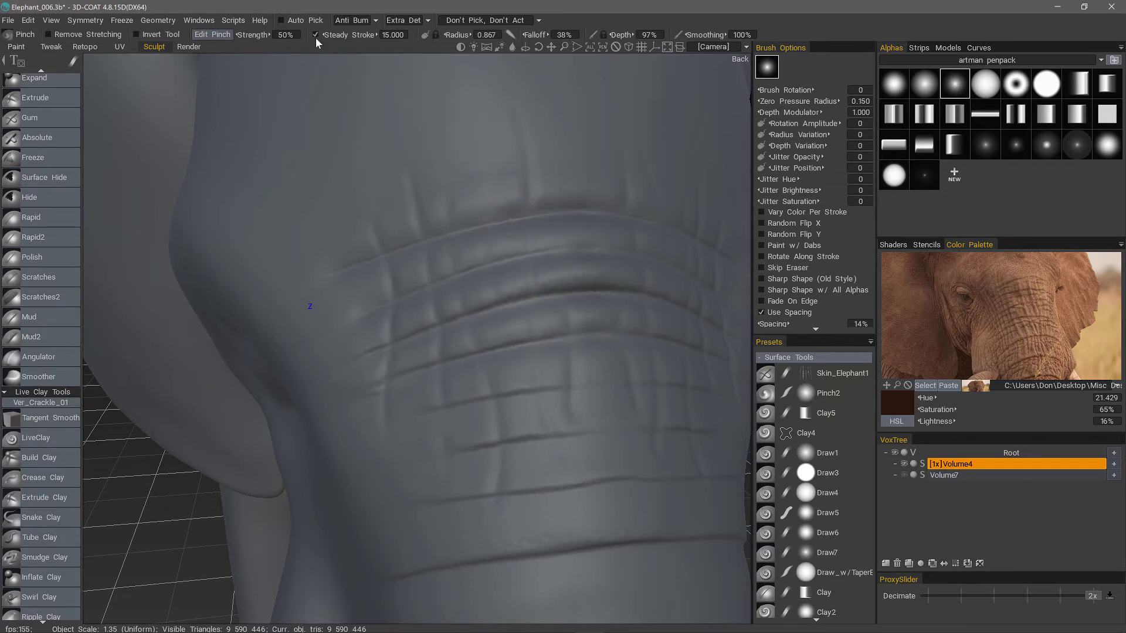
pyautogui.moveTo(445, 156); pyautogui.dragTo(476, 174, button='middle')
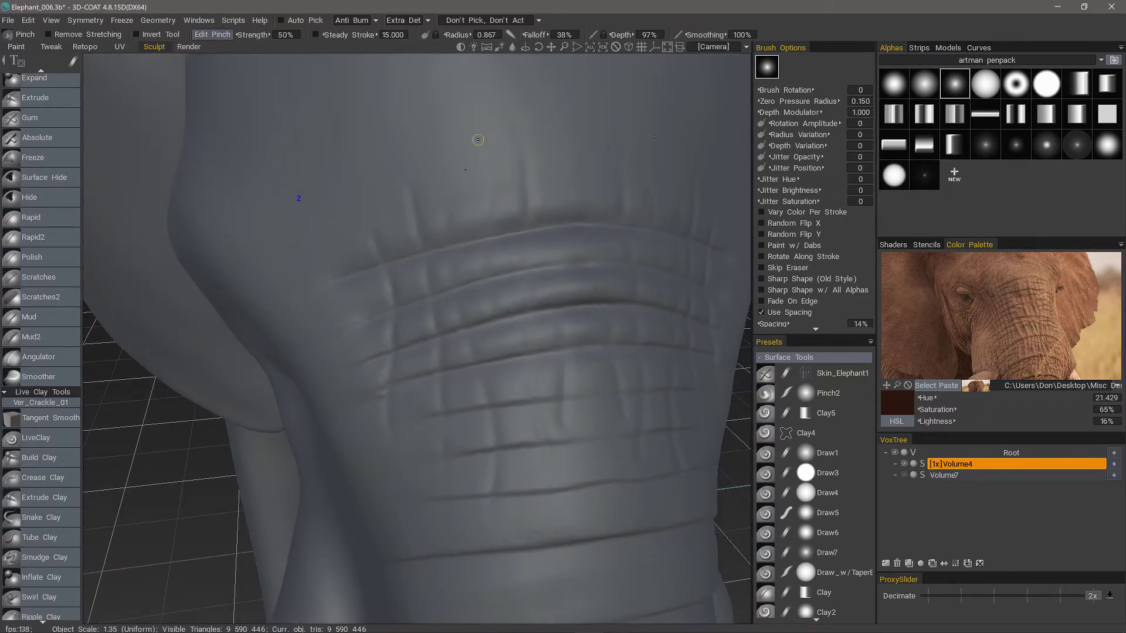
pyautogui.moveTo(461, 126); pyautogui.dragTo(469, 175, button='middle')
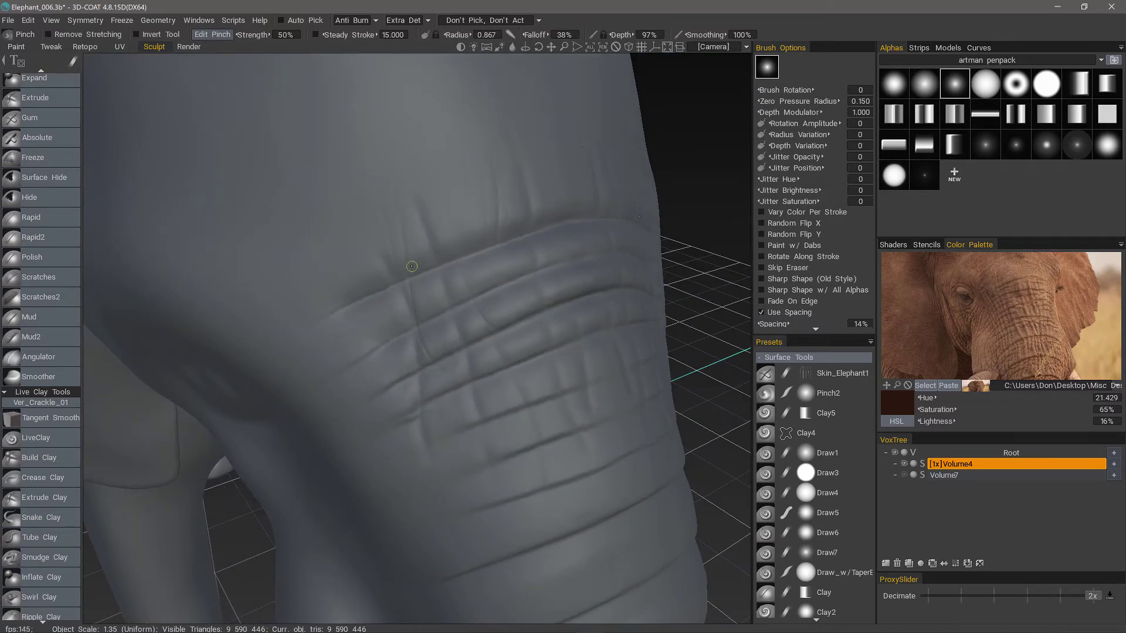
# Pinch fine irregular wrinkles between the upper horizontal creases and thin cross lines above the uppermost one, along the trunk's side
pyautogui.moveTo(423, 288)
pyautogui.mouseDown(button='middle')
pyautogui.moveTo(439, 310)
pyautogui.moveTo(421, 308)
pyautogui.moveTo(385, 339)
pyautogui.moveTo(469, 156)
pyautogui.mouseUp(button='middle')
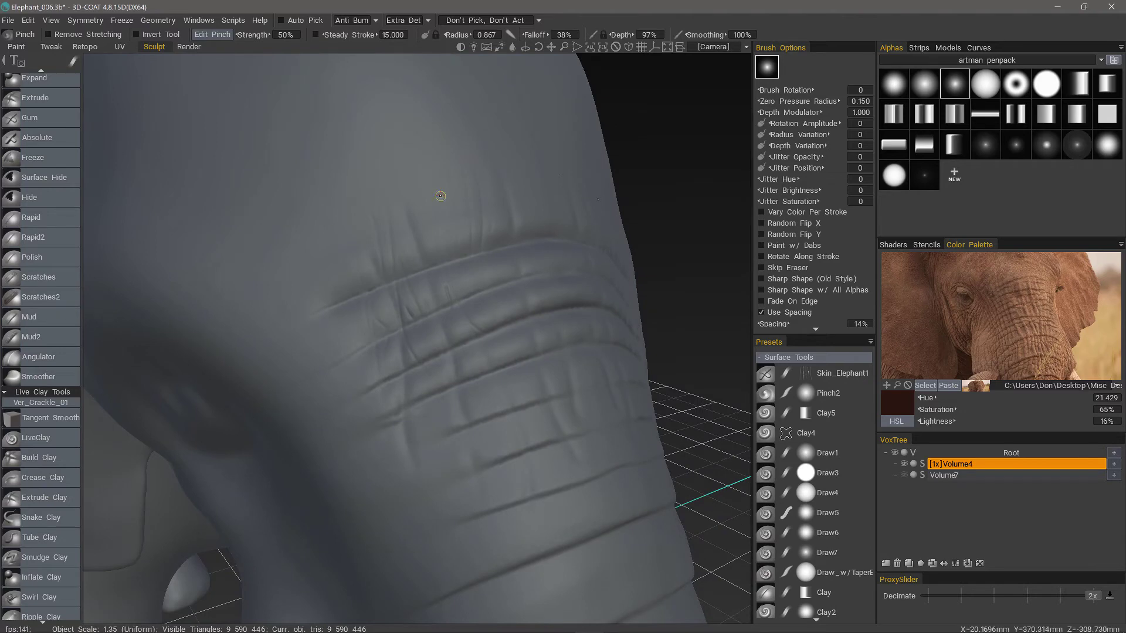
pyautogui.moveTo(459, 197)
pyautogui.mouseDown(button='middle')
pyautogui.moveTo(381, 261)
pyautogui.moveTo(381, 193)
pyautogui.moveTo(397, 238)
pyautogui.moveTo(369, 234)
pyautogui.moveTo(394, 215)
pyautogui.mouseUp(button='middle')
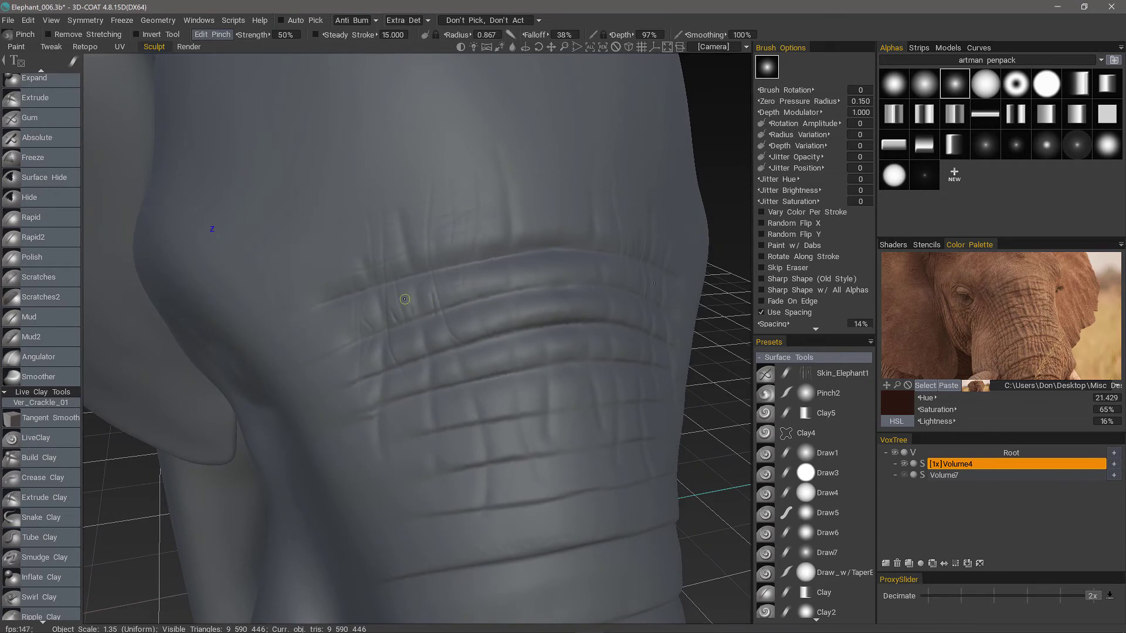
pyautogui.moveTo(405, 299); pyautogui.dragTo(448, 290, button='middle')
pyautogui.moveTo(370, 333); pyautogui.dragTo(533, 308, button='middle')
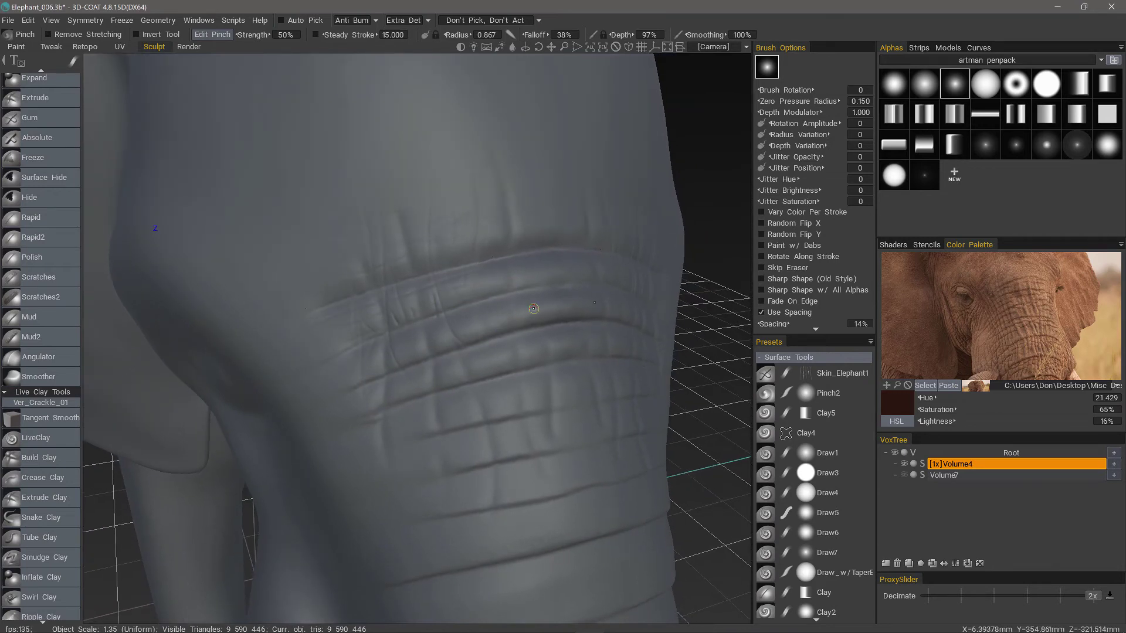
pyautogui.moveTo(341, 364)
pyautogui.mouseDown(button='middle')
pyautogui.moveTo(516, 306)
pyautogui.moveTo(506, 335)
pyautogui.moveTo(491, 337)
pyautogui.mouseUp(button='middle')
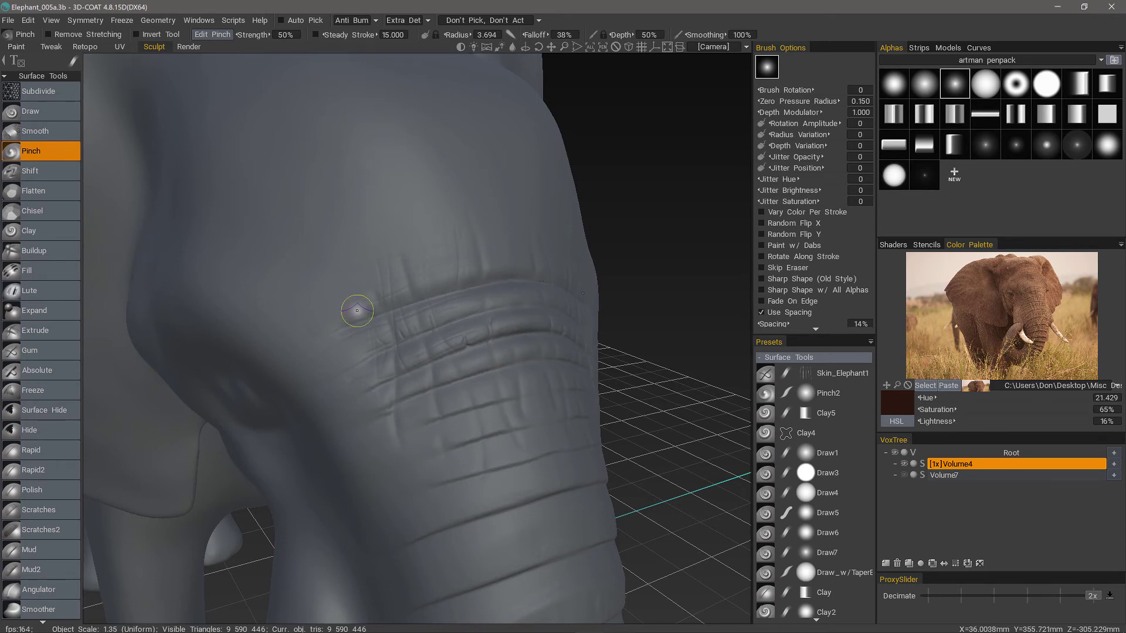
# Deepen the skin above the uppermost trunk crease and the adjoining side wrinkles using the Pinch tool with radius 3.694 and depth 50%
pyautogui.press('ctrl')
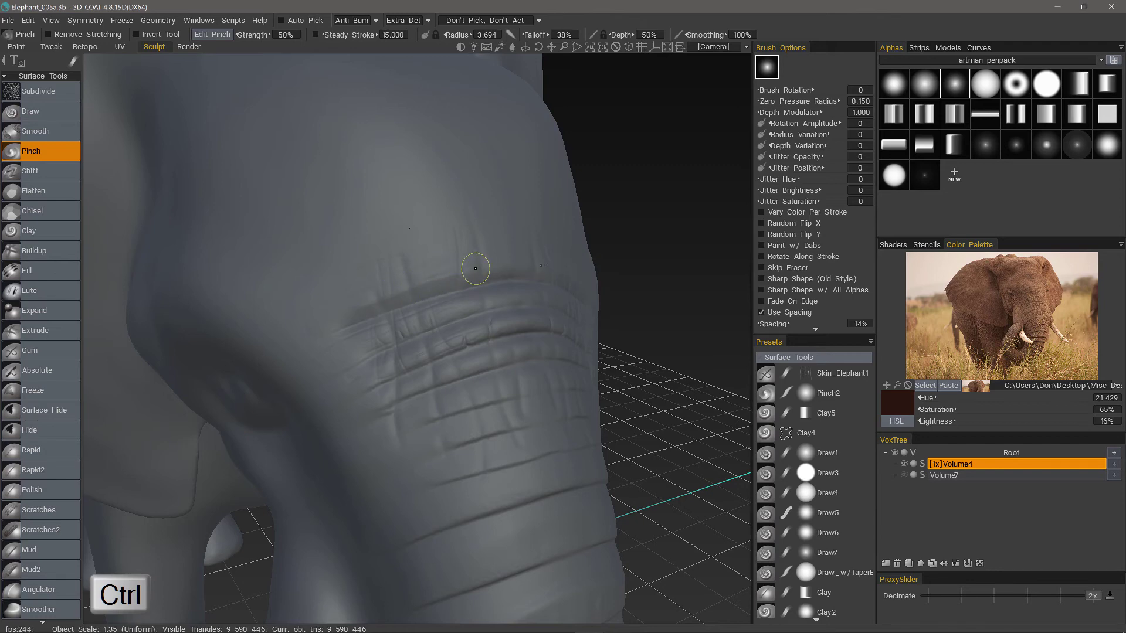
pyautogui.moveTo(523, 266)
pyautogui.mouseDown()
pyautogui.moveTo(558, 333)
pyautogui.moveTo(399, 297)
pyautogui.moveTo(461, 285)
pyautogui.mouseUp()
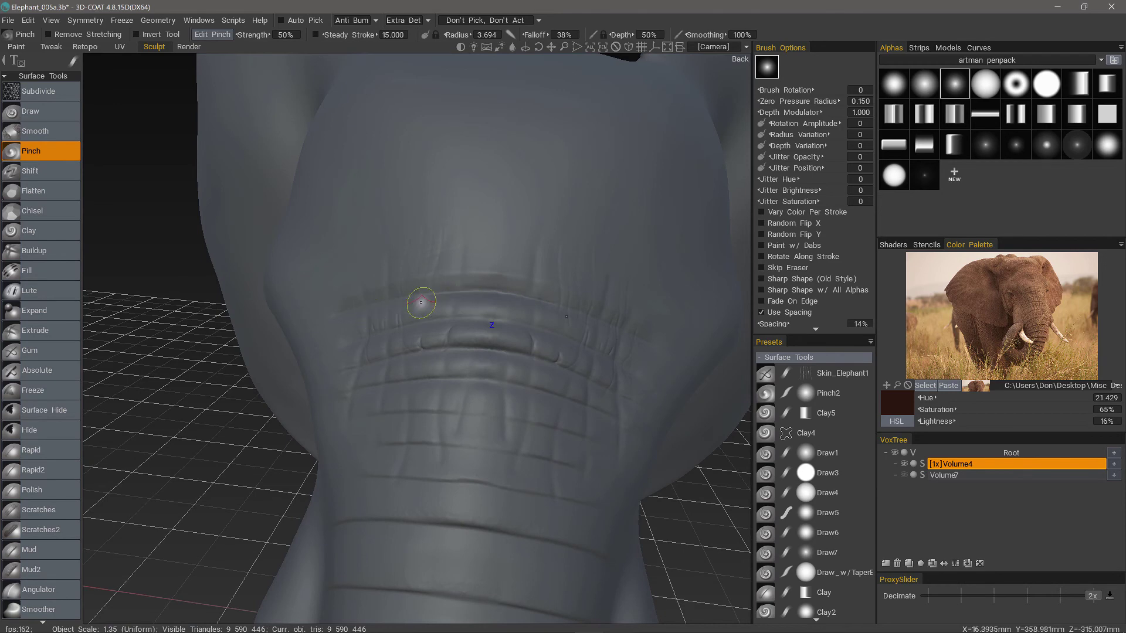
pyautogui.moveTo(421, 302); pyautogui.dragTo(373, 363, button='right')
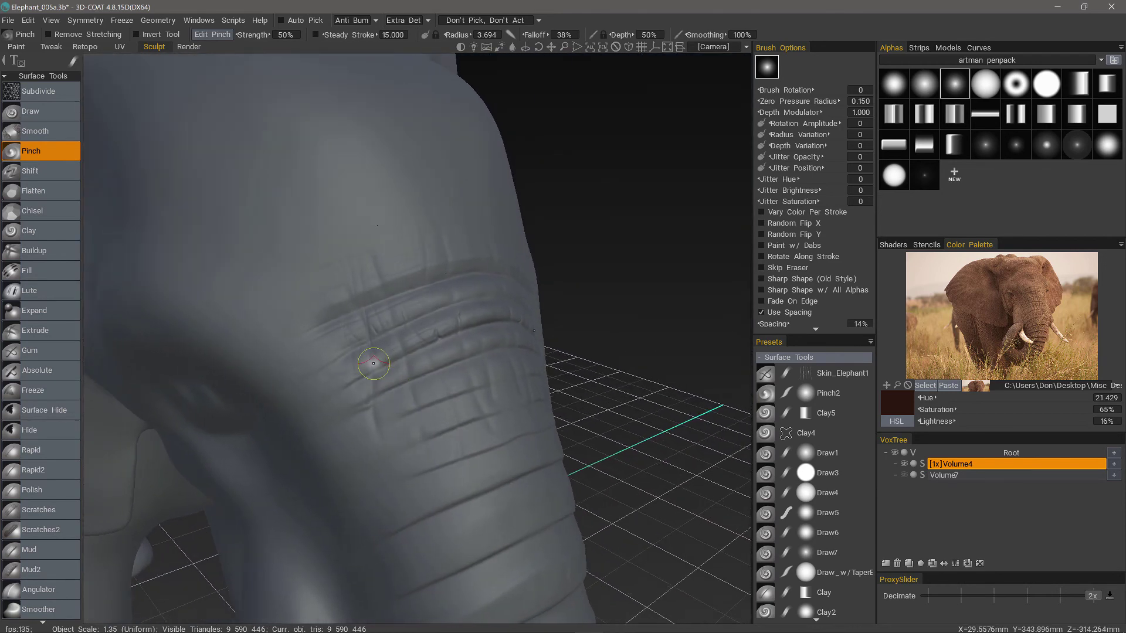
pyautogui.moveTo(381, 368); pyautogui.dragTo(366, 339)
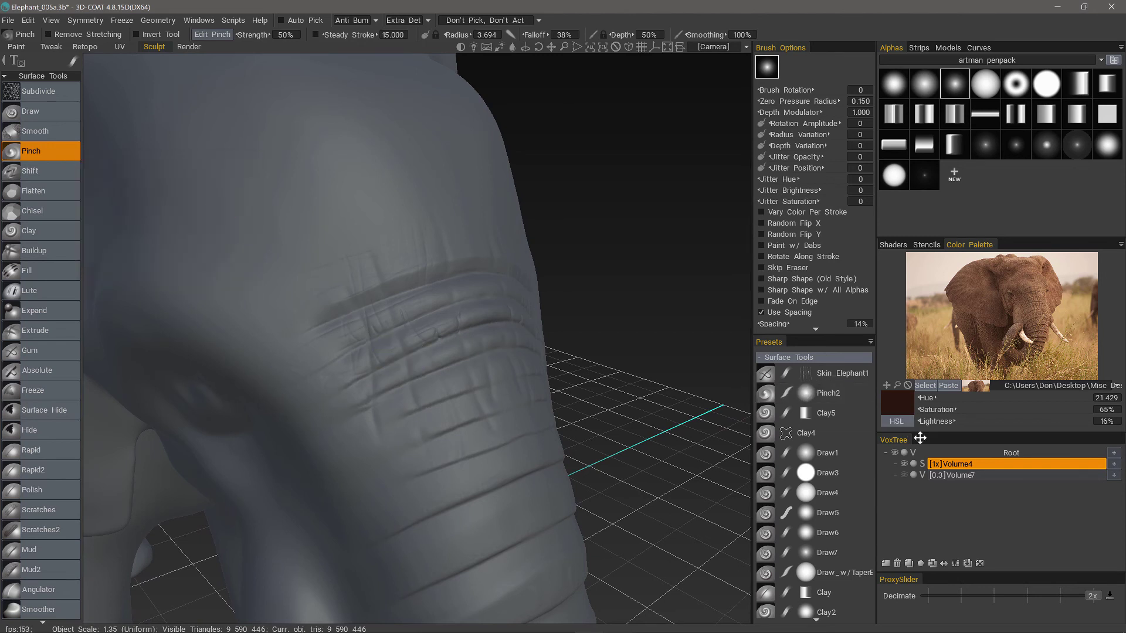
# Activate the Volume7 voxel layer and look through the sculpting tools available in voxel mode
pyautogui.click(970, 476)
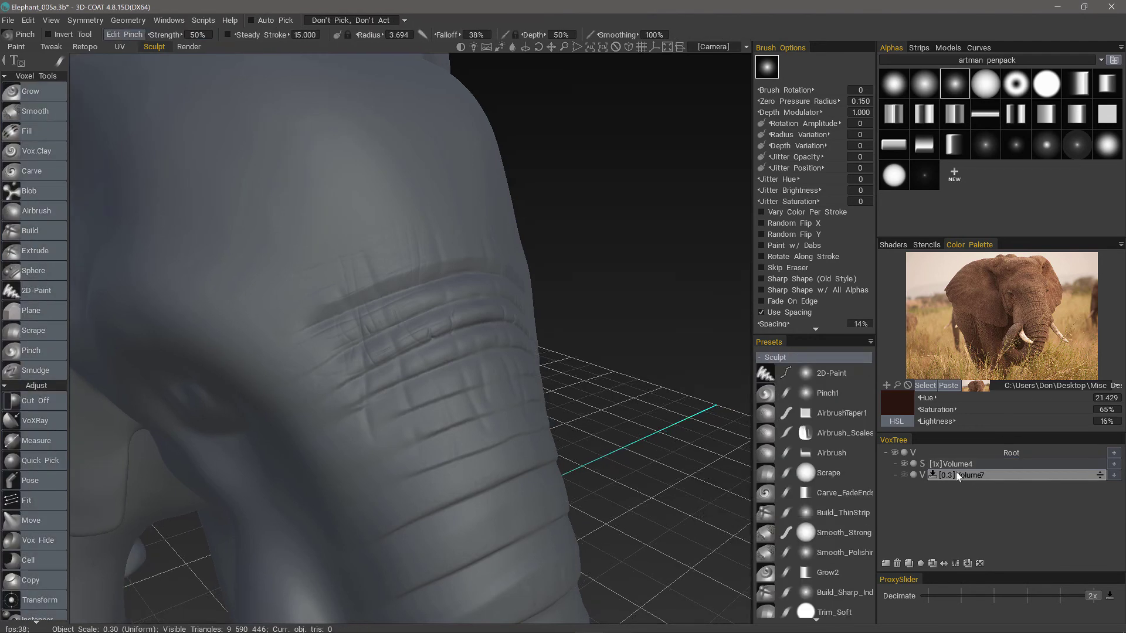
pyautogui.scroll(-10, 50, 518)
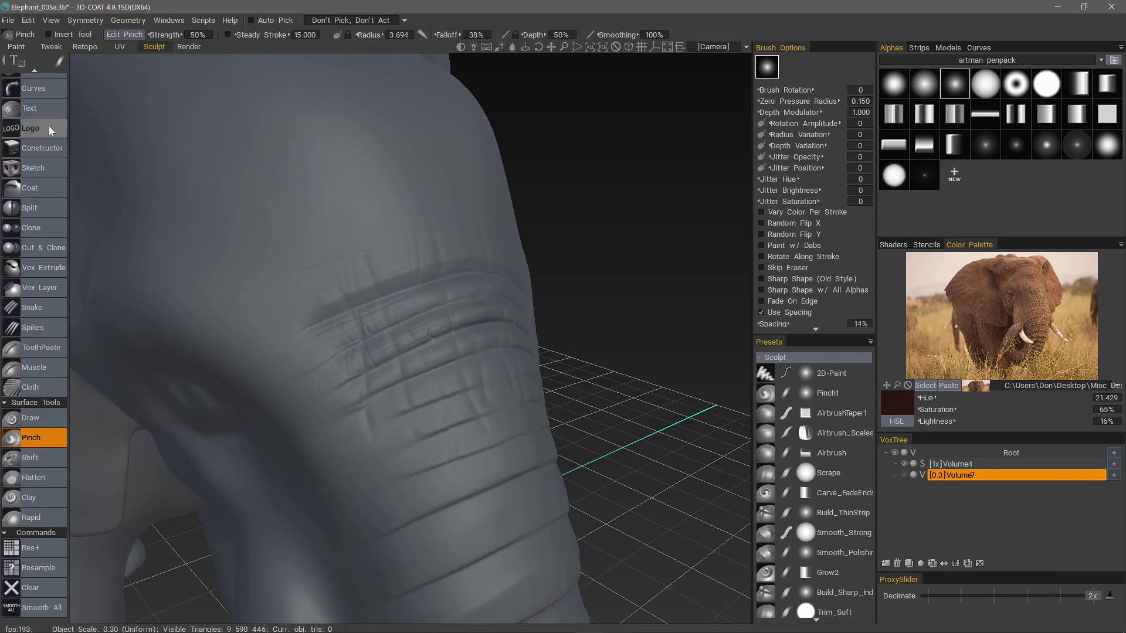
pyautogui.scroll(10, 41, 385)
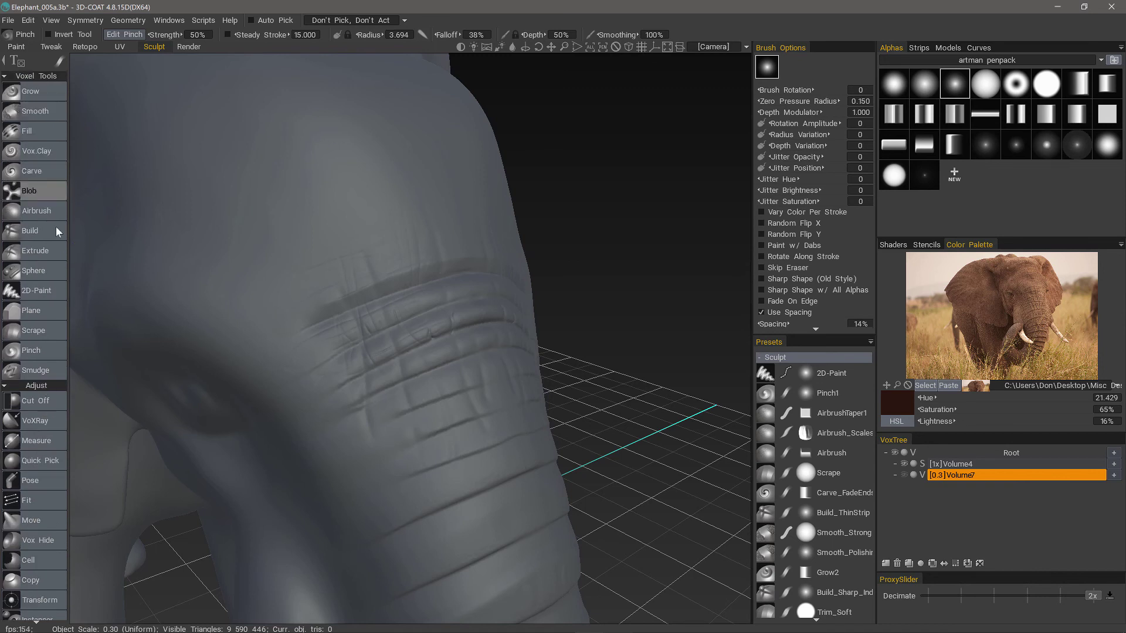
pyautogui.scroll(-10, 48, 508)
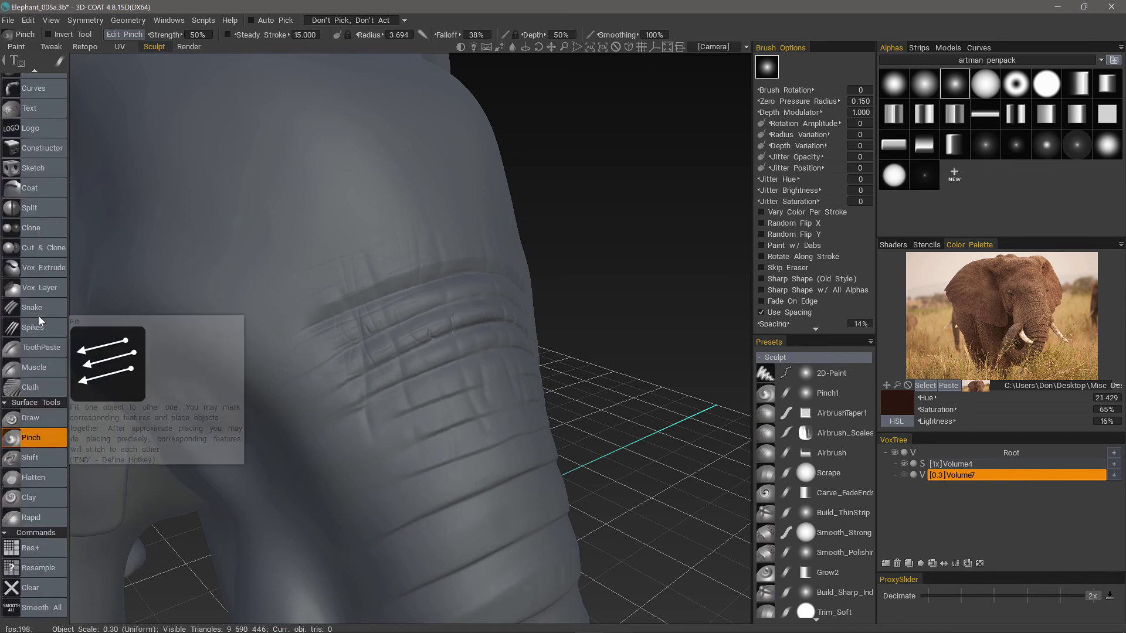